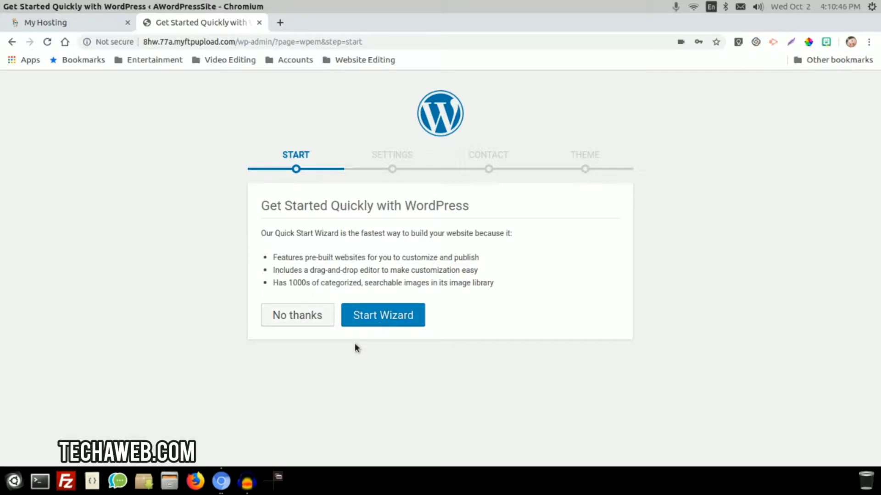
# Decline the Quick Start Wizard and confirm exiting it to configure WordPress manually.
pyautogui.click(295, 323)
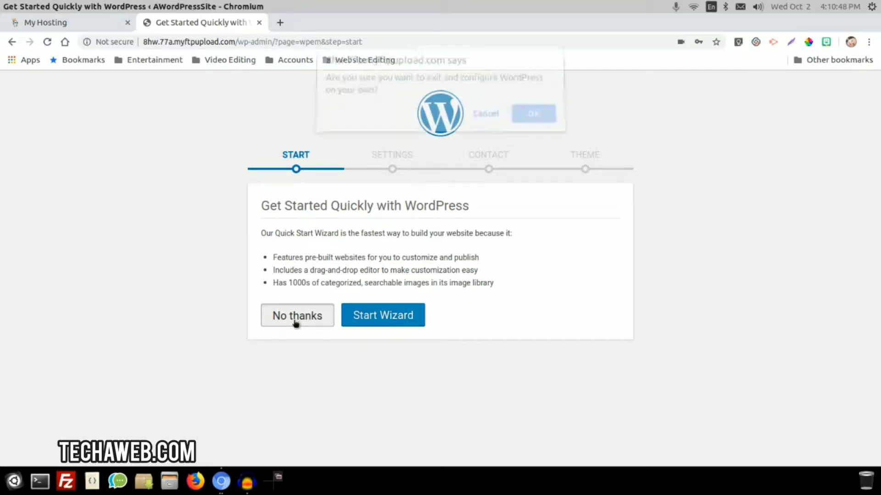
pyautogui.click(538, 120)
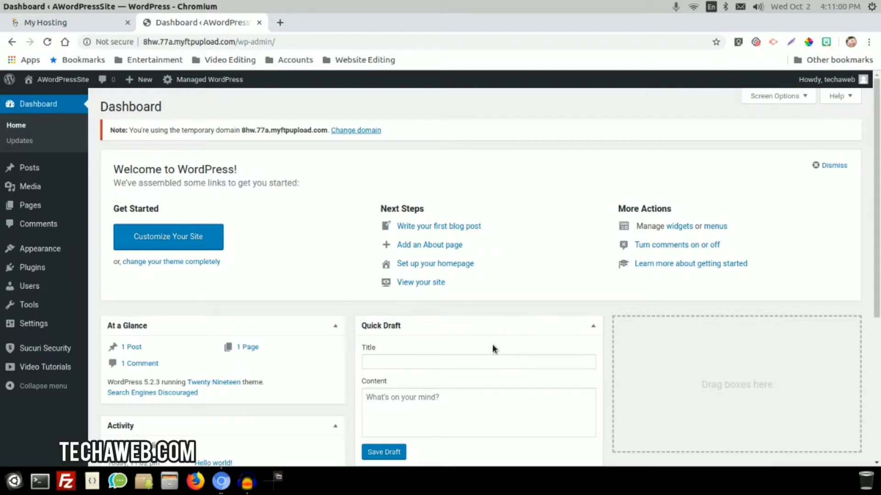
# Review the dashboard's boxes, highlighting the WordPress version, theme and search engine lines in At a Glance.
pyautogui.moveTo(62, 196)
pyautogui.scroll(-5, 414, 356)
pyautogui.scroll(2, 130, 377)
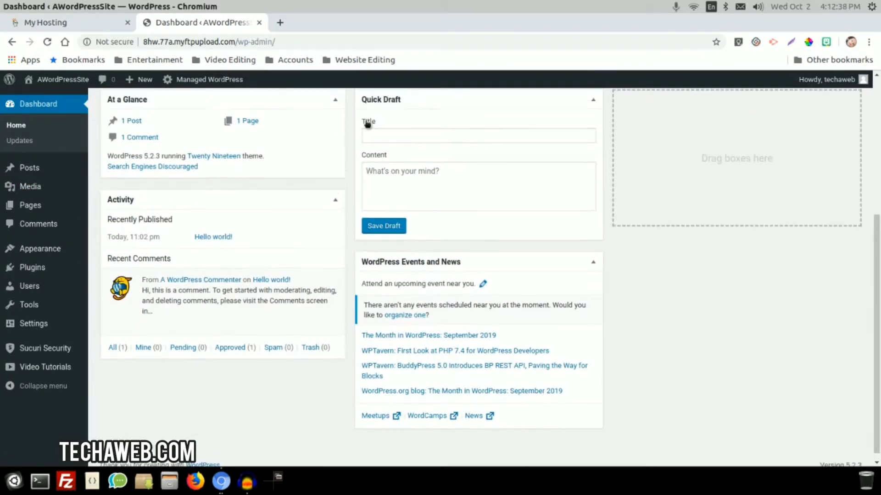
pyautogui.scroll(2, 131, 377)
pyautogui.scroll(-1, 385, 348)
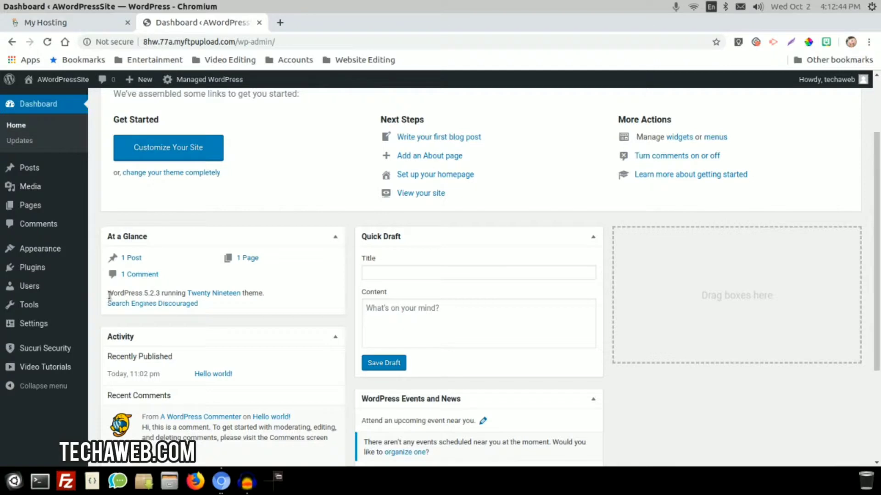
pyautogui.moveTo(108, 293); pyautogui.dragTo(221, 308)
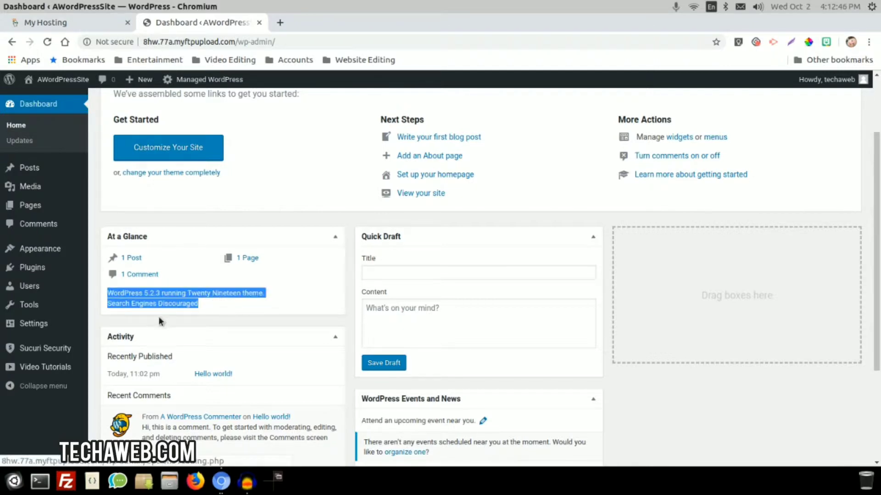
pyautogui.click(242, 314)
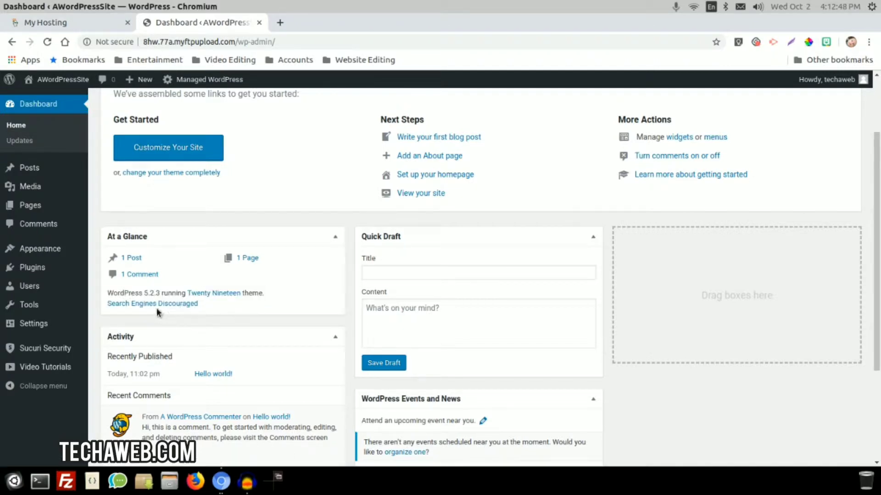
# Examine the site's address and the Title and Content fields of the Quick Draft box.
pyautogui.tripleClick(151, 48)
pyautogui.click(280, 210)
pyautogui.scroll(-2, 390, 243)
pyautogui.click(425, 214)
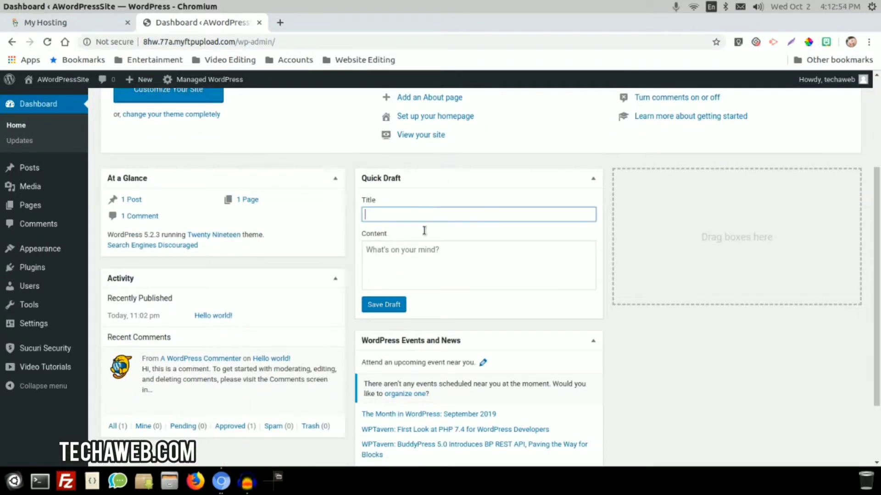
pyautogui.click(418, 271)
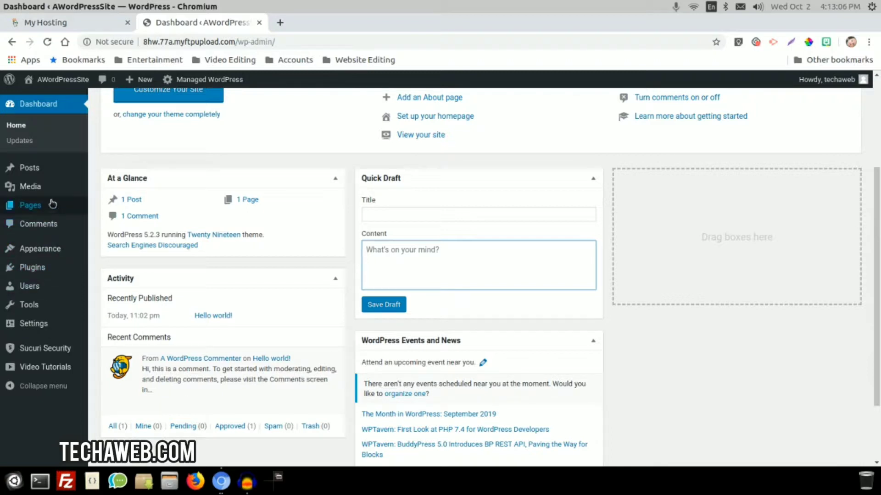
# Examine the Posts and Pages options and the dashboard's Activity box, including the moderation actions for the recent comment.
pyautogui.moveTo(53, 176)
pyautogui.moveTo(39, 212)
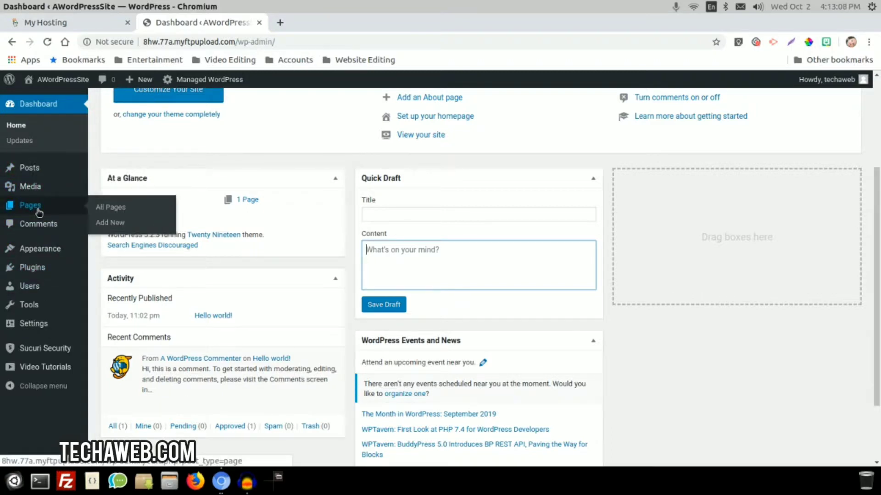
pyautogui.moveTo(2, 254)
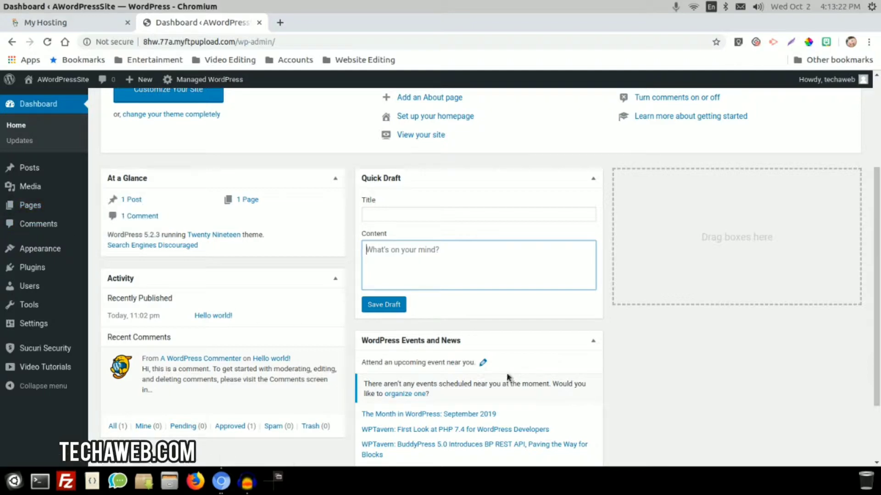
pyautogui.scroll(3, 656, 370)
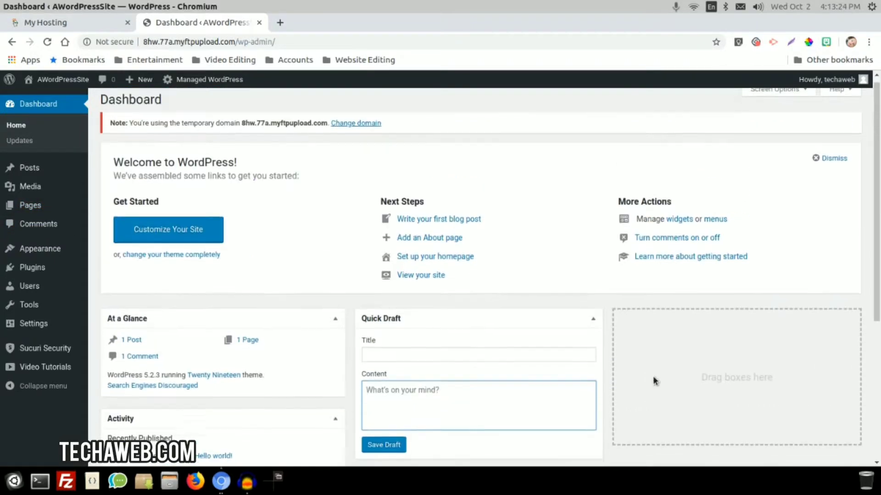
pyautogui.scroll(-4, 653, 379)
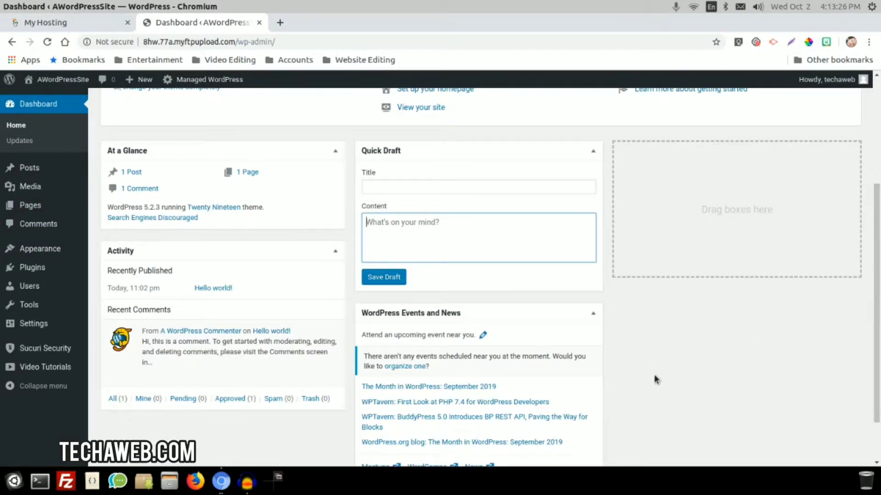
pyautogui.scroll(-1, 648, 371)
pyautogui.scroll(-1, 437, 254)
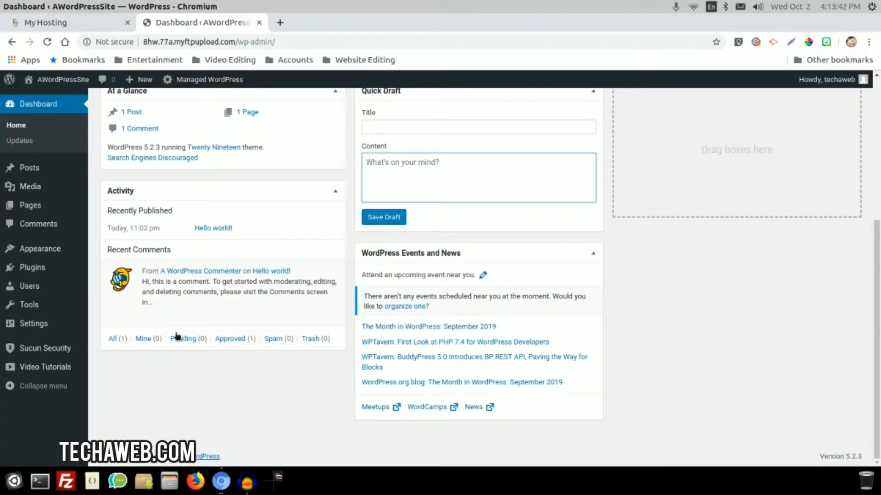
pyautogui.moveTo(183, 304)
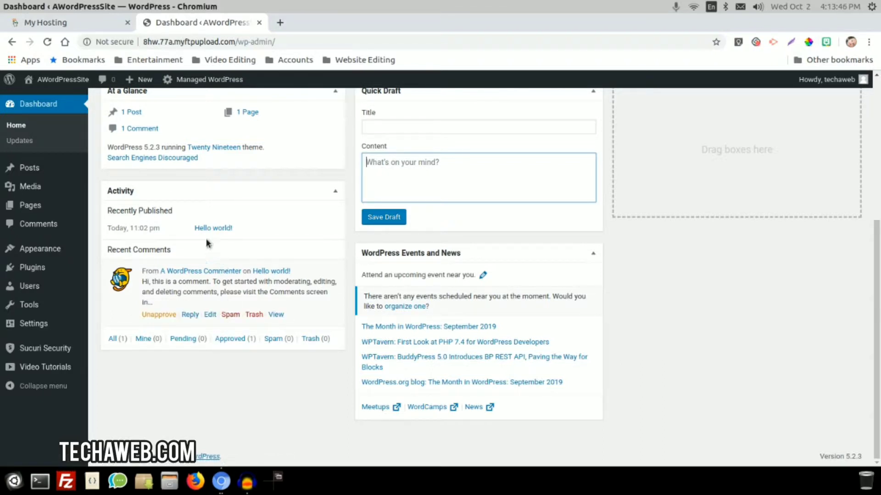
pyautogui.moveTo(257, 321)
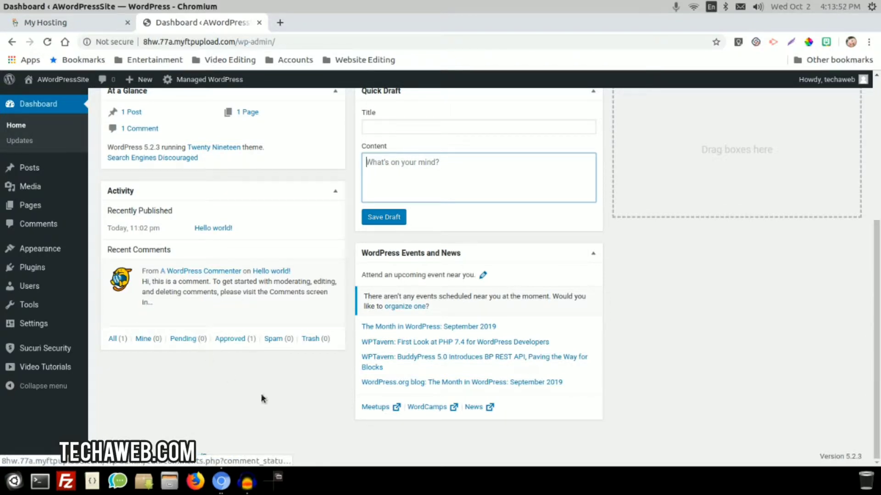
pyautogui.scroll(5, 271, 399)
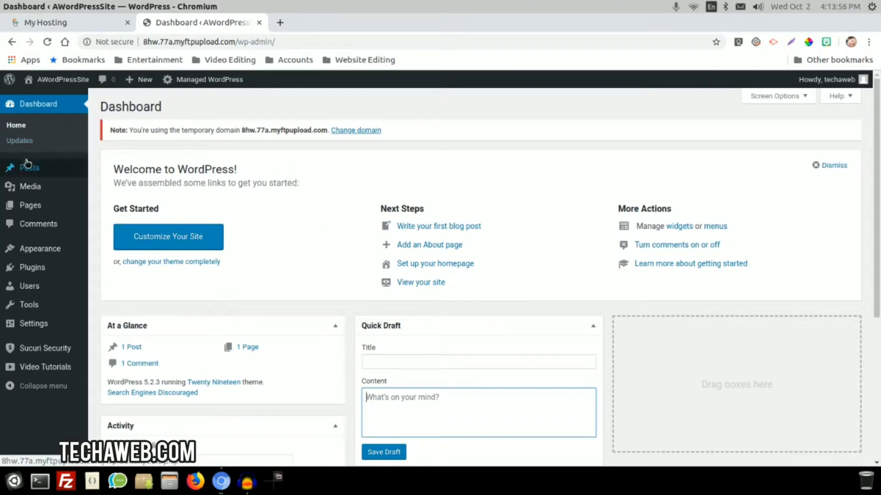
# Review the Managed WordPress and New options in the admin bar and the Dashboard's Updates entry.
pyautogui.moveTo(214, 83)
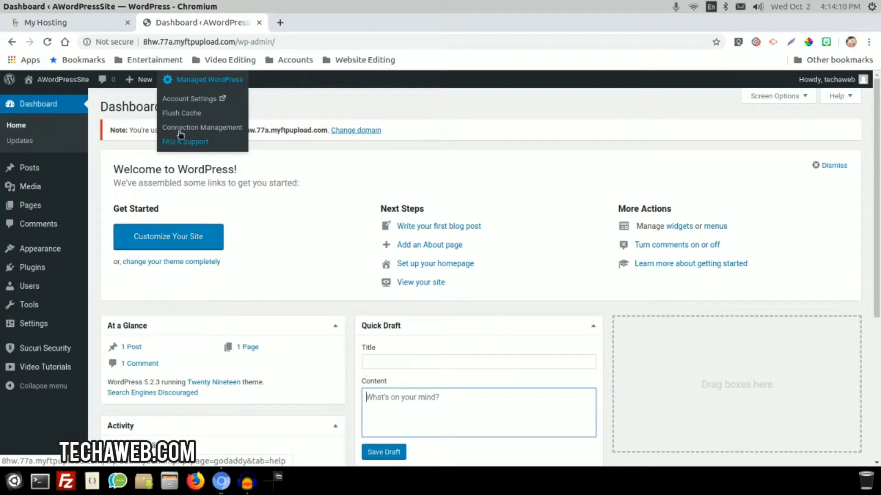
pyautogui.moveTo(140, 79)
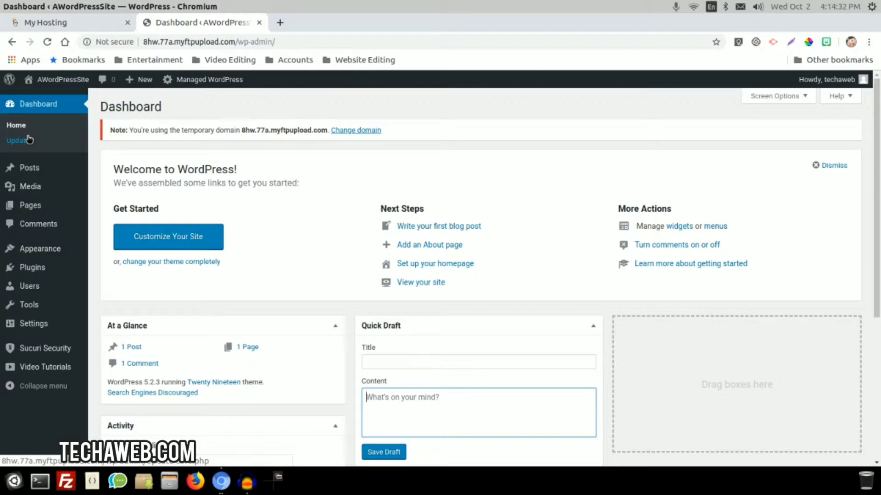
pyautogui.click(21, 141)
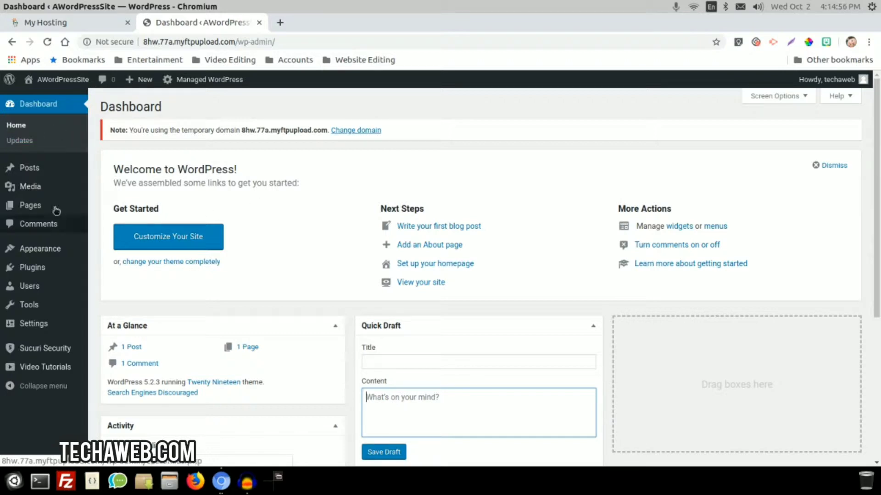
# Review the options under Posts, Media, Pages and Appearance, and open the list of installed plugins.
pyautogui.moveTo(30, 167)
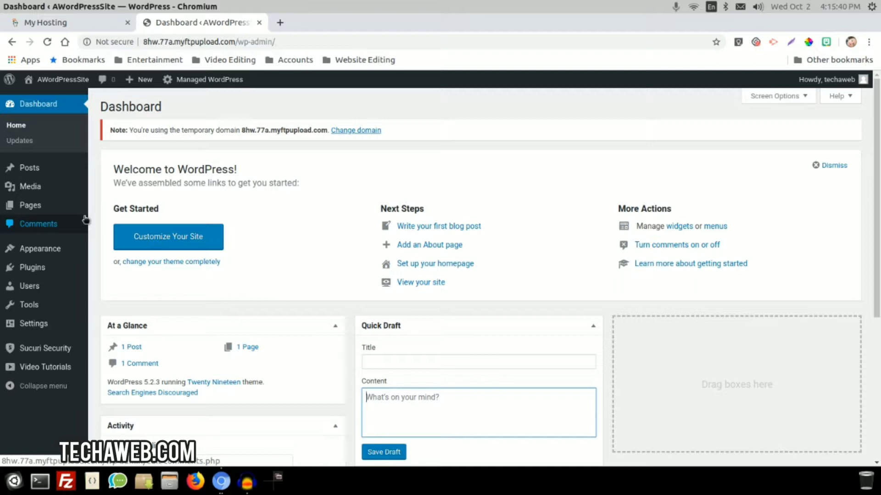
pyautogui.moveTo(17, 189)
pyautogui.moveTo(28, 208)
pyautogui.moveTo(54, 249)
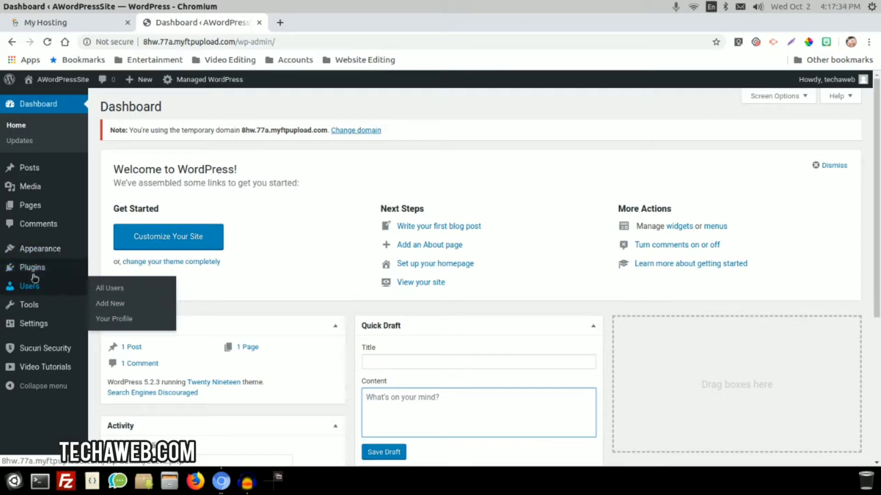
pyautogui.moveTo(34, 269)
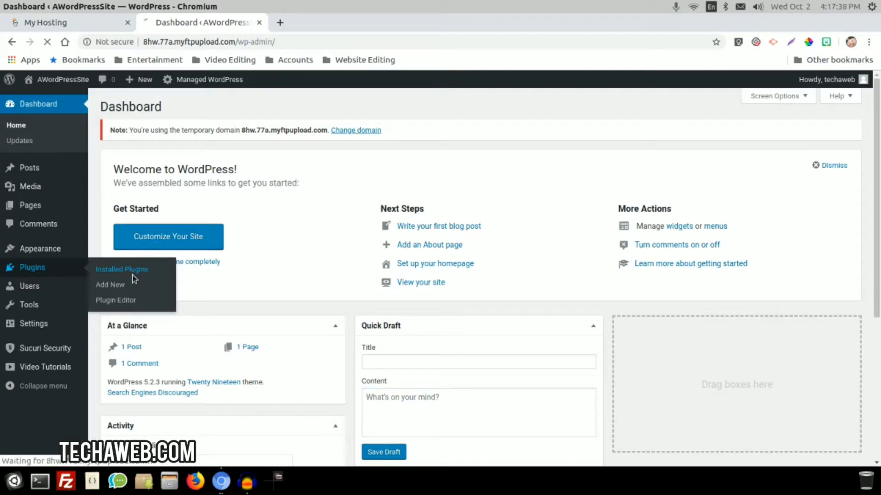
pyautogui.click(117, 302)
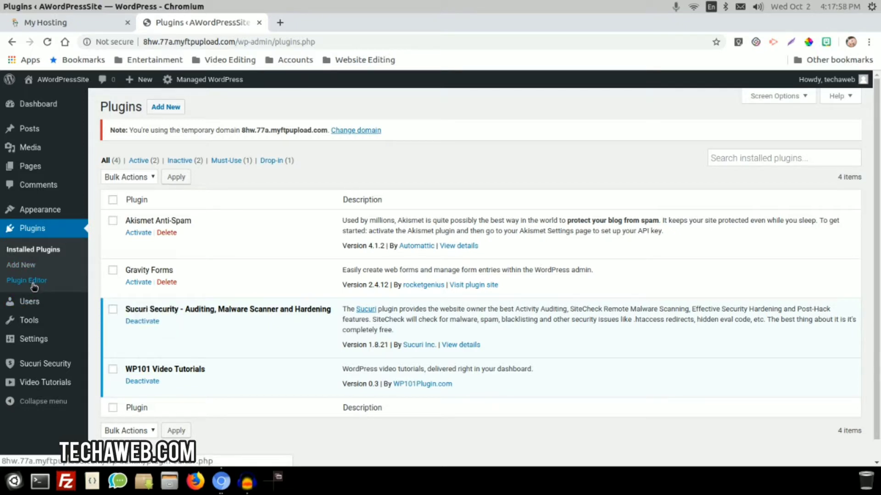
# Review the options under Users and Tools, and open the Available Tools page.
pyautogui.moveTo(44, 298)
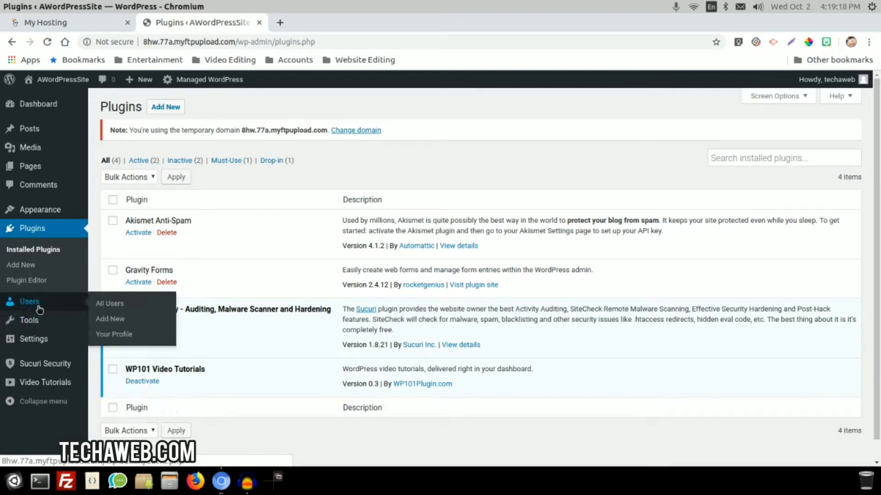
pyautogui.moveTo(49, 326)
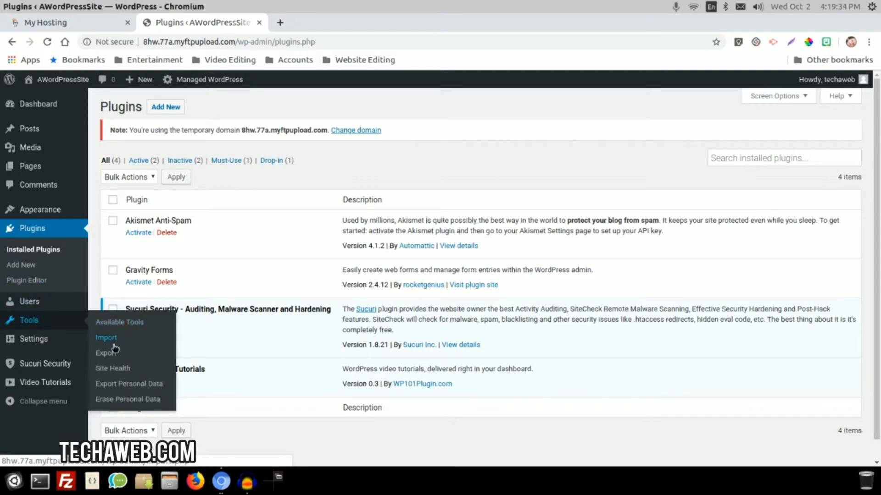
pyautogui.click(137, 322)
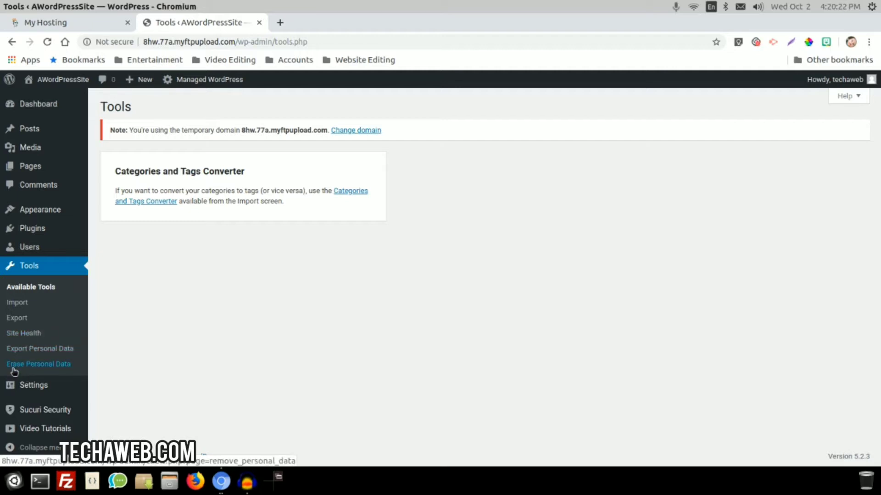
# Open Site Health and review its recommended improvements, expanding and collapsing the WordPress version entry.
pyautogui.click(12, 334)
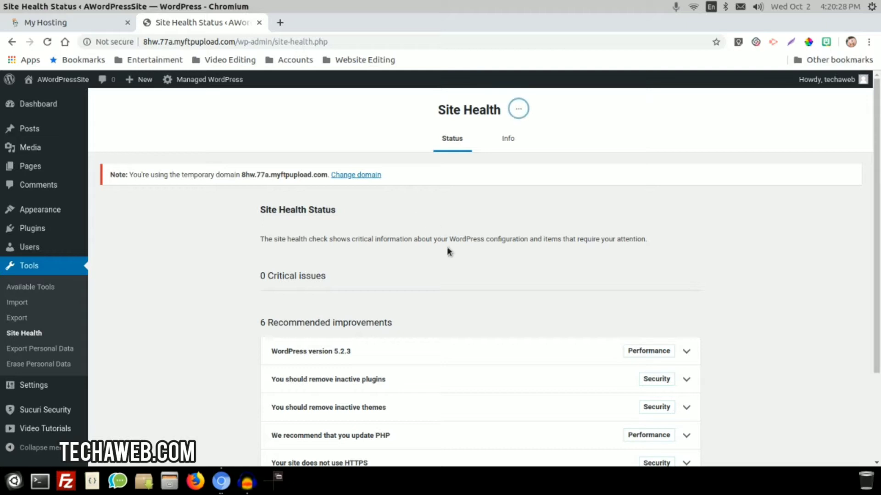
pyautogui.scroll(-3, 472, 411)
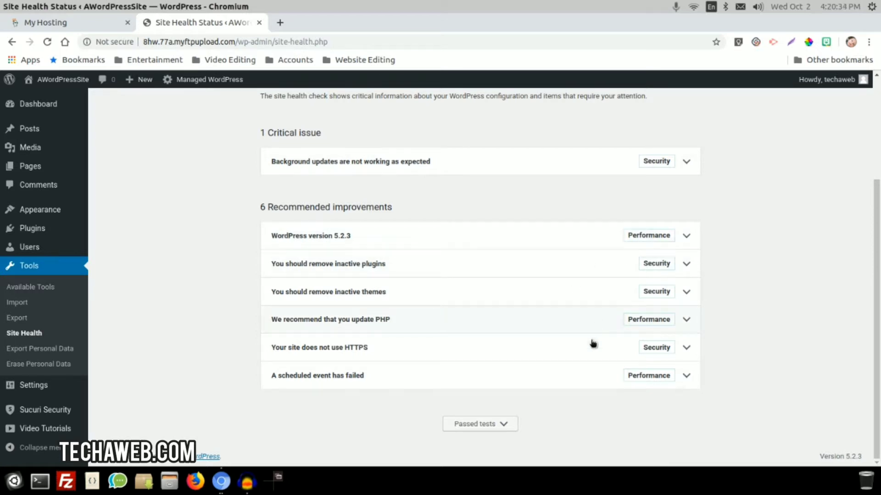
pyautogui.click(349, 239)
pyautogui.click(369, 246)
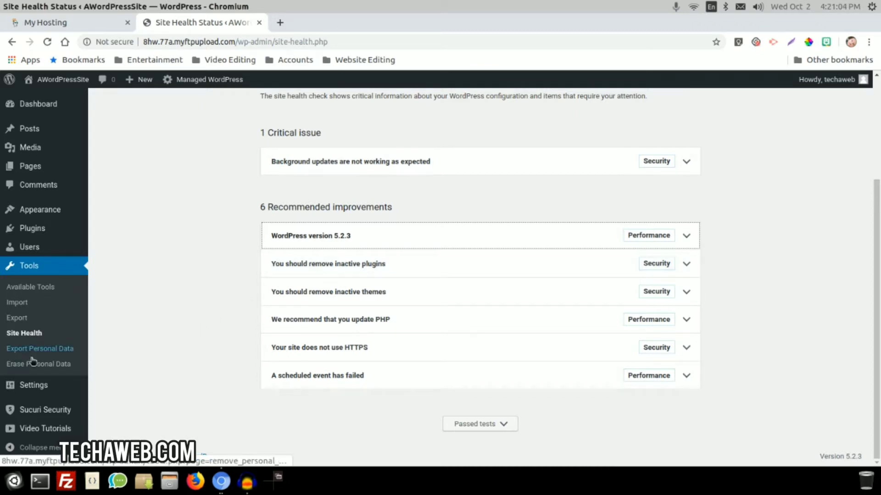
# View the Export Personal Data and Erase Personal Data request pages.
pyautogui.click(68, 355)
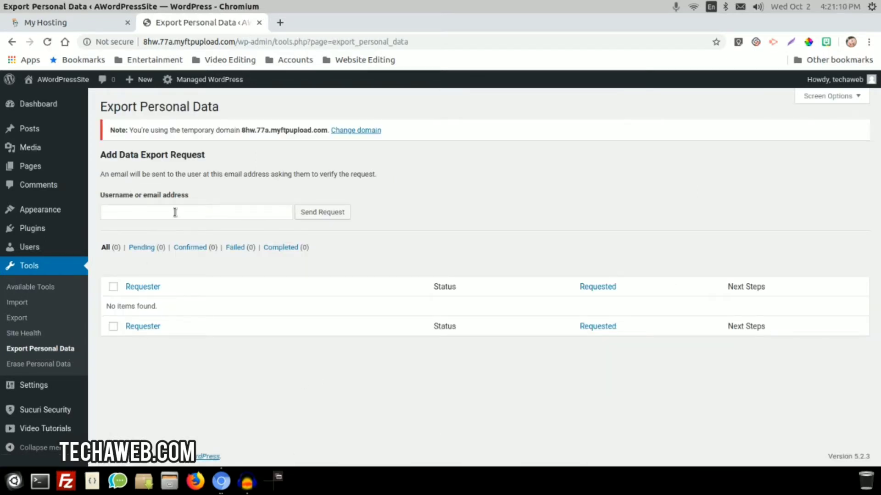
pyautogui.click(32, 365)
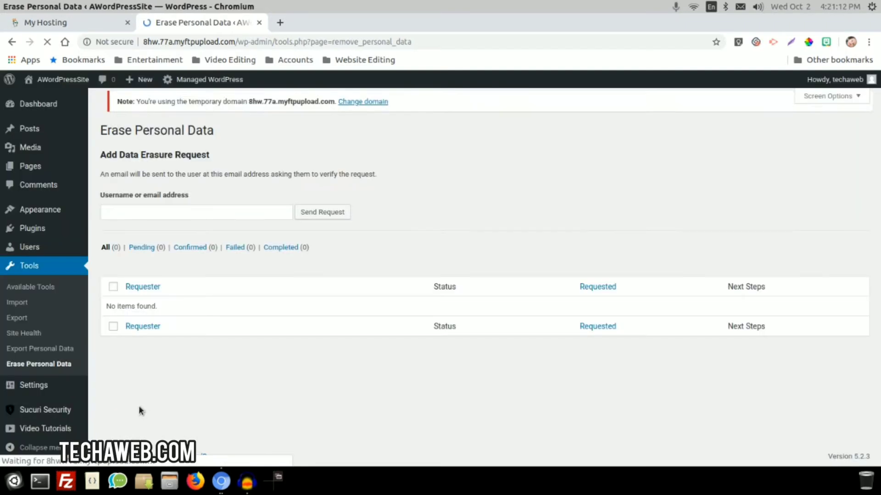
pyautogui.moveTo(67, 419)
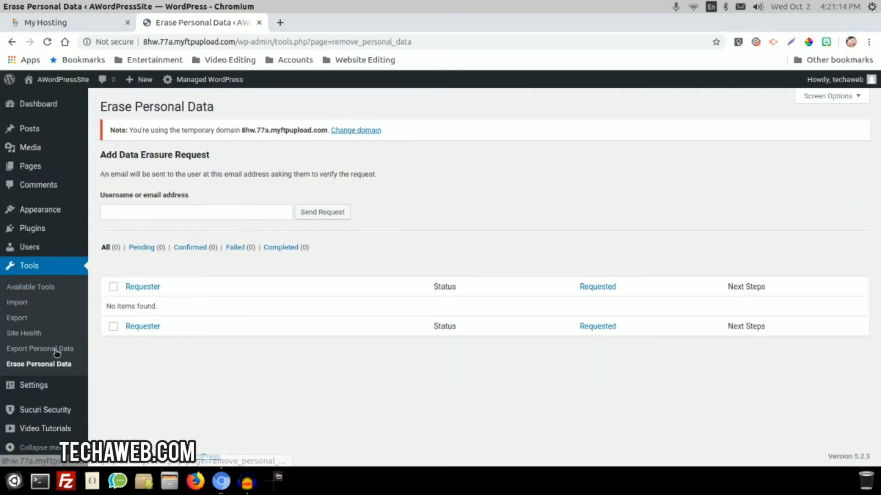
# Open the General Settings and review the site's tagline and address fields.
pyautogui.click(45, 390)
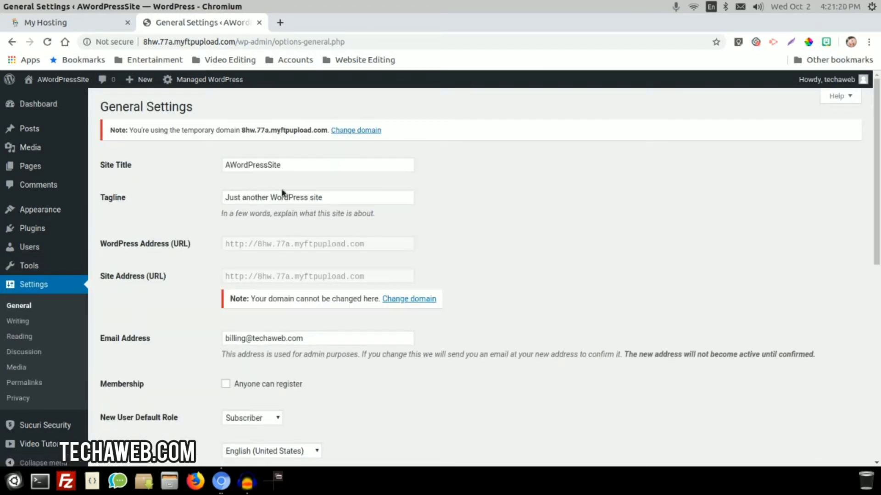
pyautogui.doubleClick(264, 197)
pyautogui.click(221, 224)
pyautogui.scroll(-2, 267, 298)
pyautogui.scroll(-2, 246, 283)
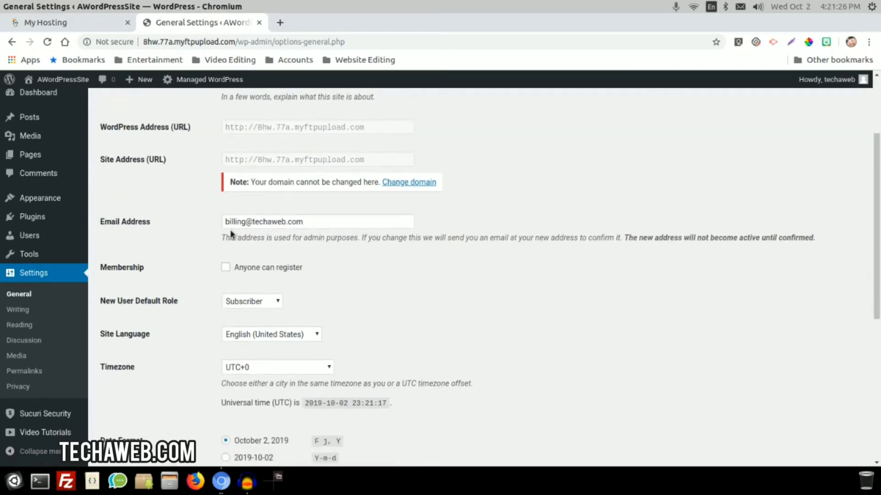
# Review the General Settings for admin email, new user default role, and date and time formats without changing them.
pyautogui.click(231, 222)
pyautogui.hotkey('ctrl', 'a')
pyautogui.click(208, 290)
pyautogui.scroll(-2, 211, 275)
pyautogui.click(240, 240)
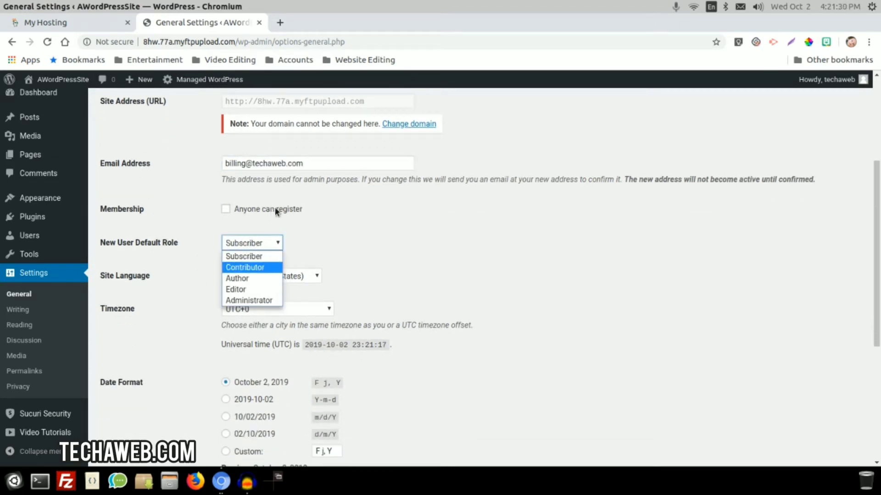
pyautogui.click(312, 263)
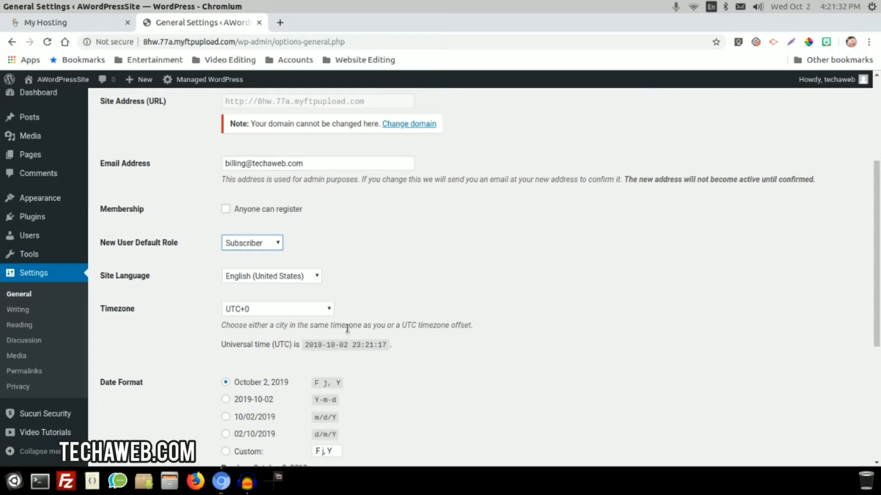
pyautogui.scroll(-1, 317, 349)
pyautogui.scroll(-7, 313, 340)
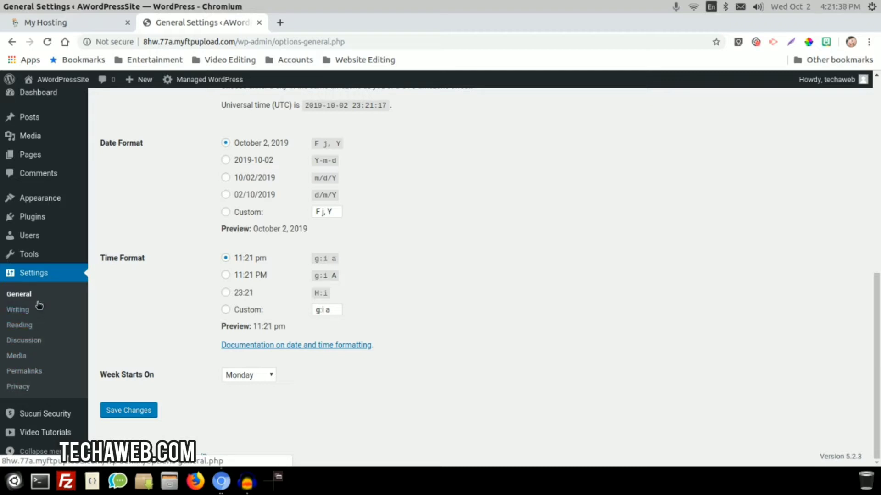
# Open the Writing Settings and review the default post category, the post-via-email fields and the default mail category.
pyautogui.click(27, 310)
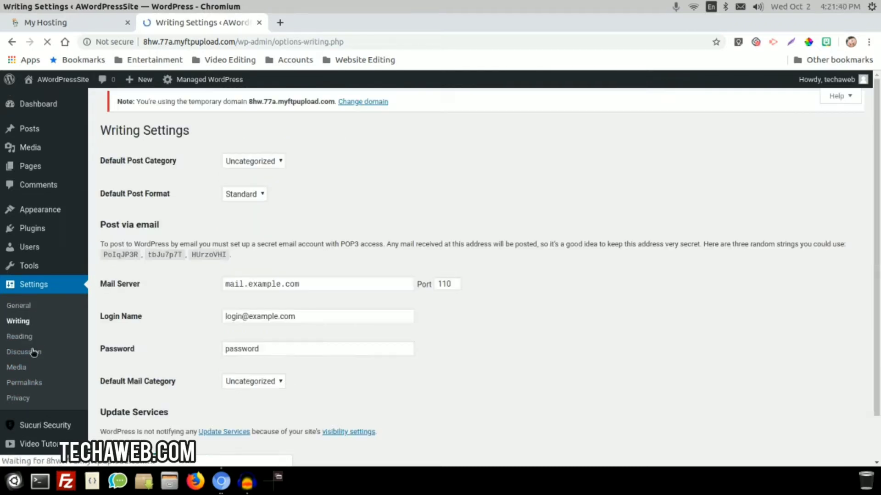
pyautogui.click(245, 165)
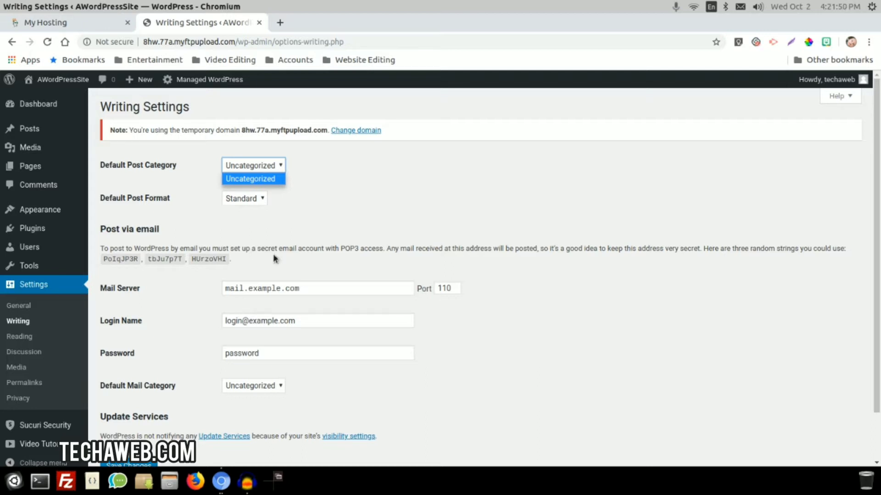
pyautogui.click(319, 215)
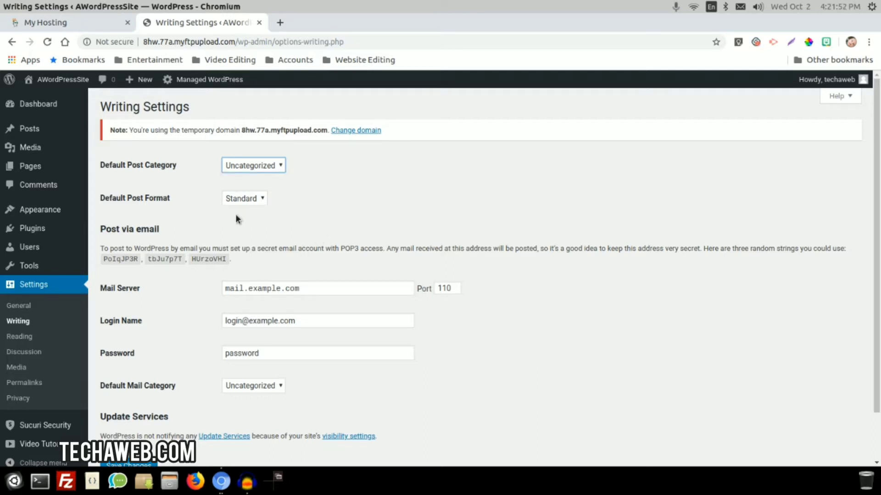
pyautogui.scroll(-1, 246, 207)
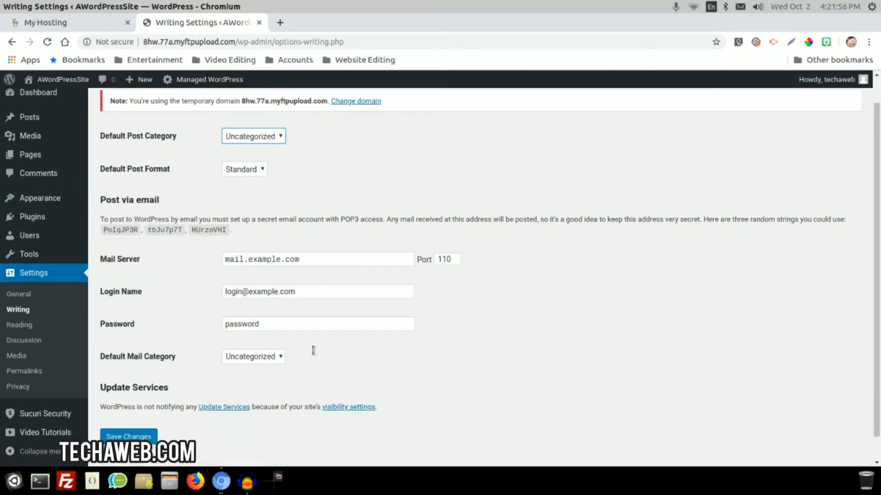
pyautogui.click(288, 260)
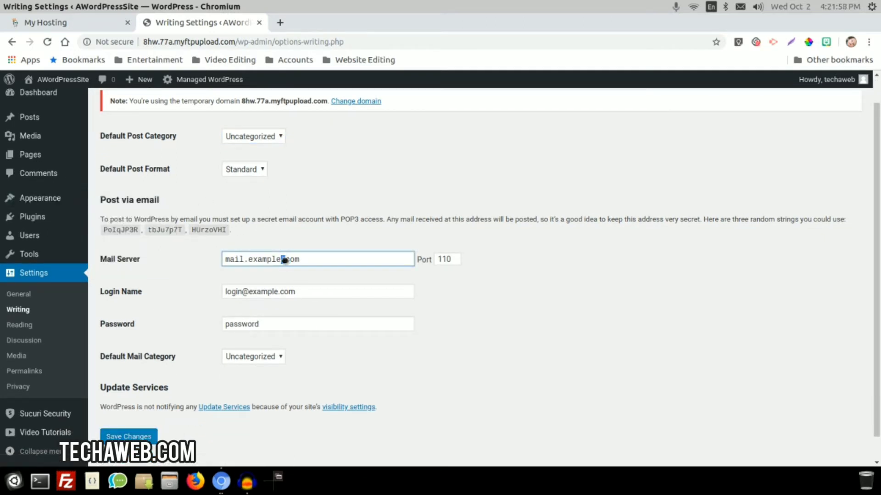
pyautogui.tripleClick(287, 260)
pyautogui.click(283, 293)
pyautogui.doubleClick(282, 292)
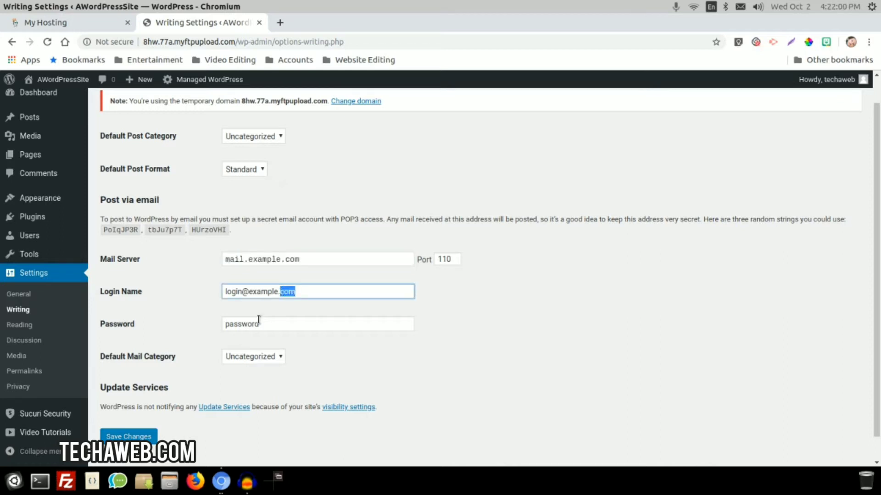
pyautogui.click(259, 322)
pyautogui.click(236, 361)
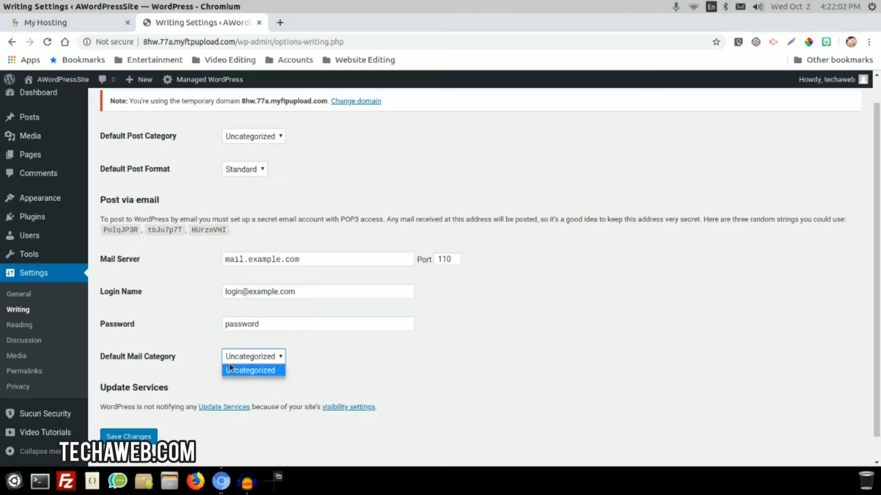
pyautogui.click(237, 370)
# In the Reading Settings, make the homepage display a static page and choose Sample Page as the homepage.
pyautogui.click(19, 325)
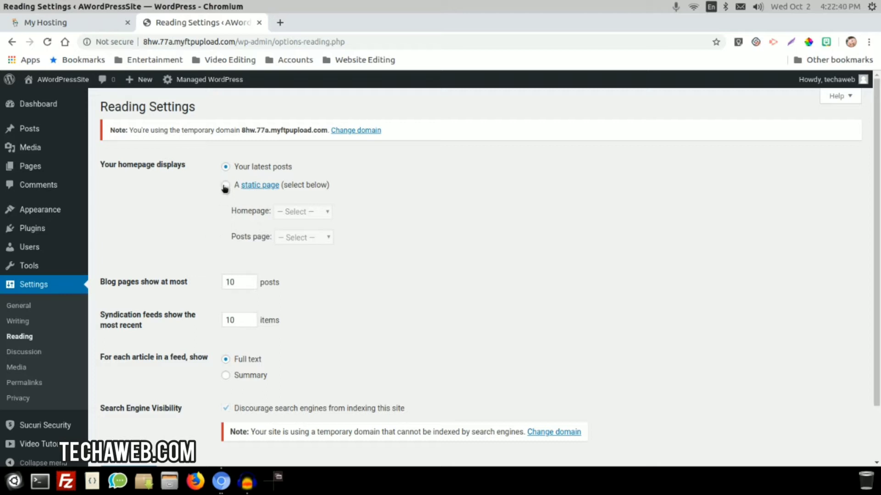
pyautogui.click(225, 186)
pyautogui.click(295, 211)
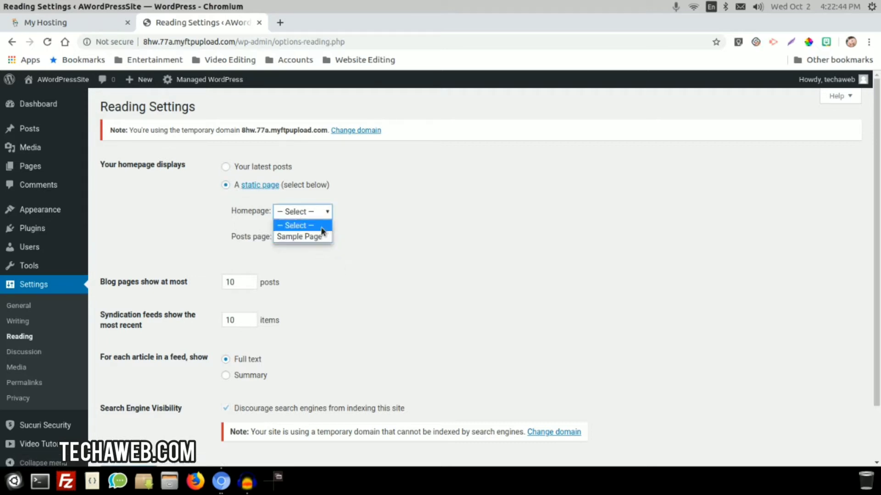
pyautogui.click(301, 236)
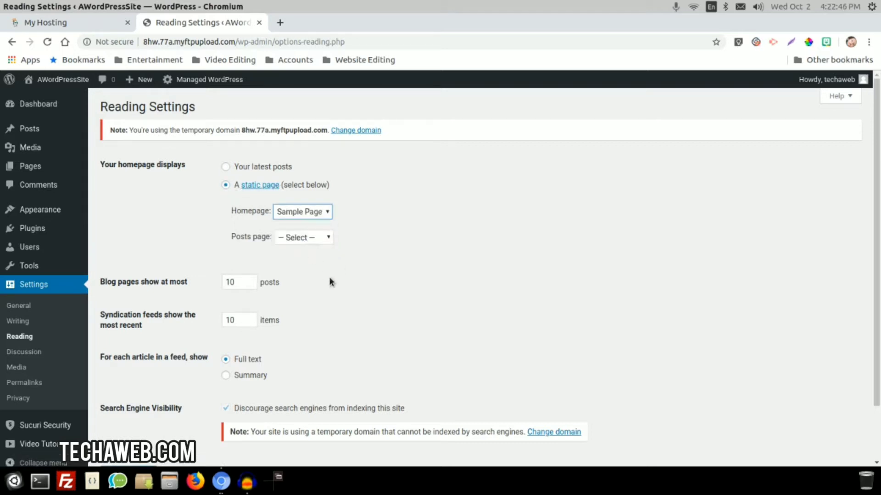
pyautogui.click(288, 209)
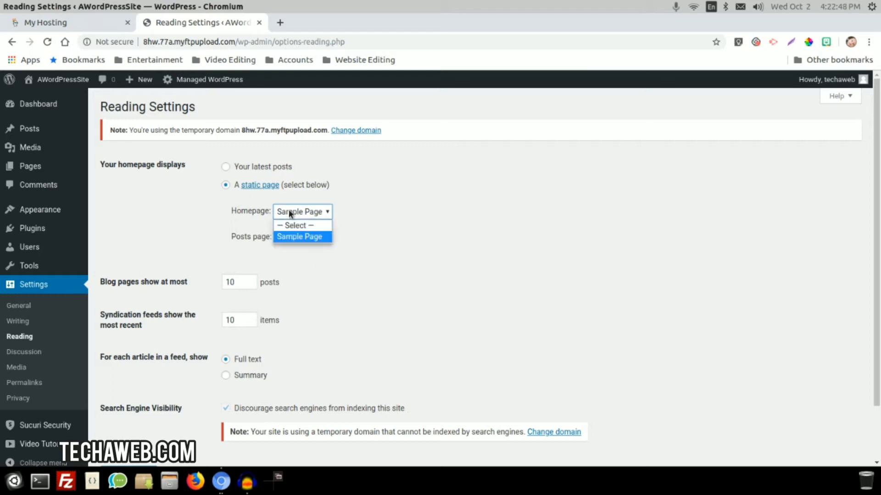
pyautogui.click(288, 210)
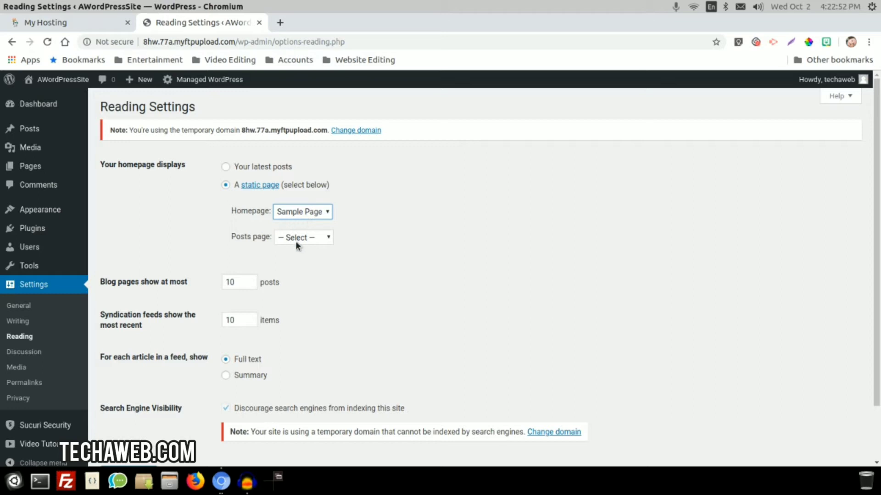
# Review the posts page choices, the blog page and syndication feed limits, and the search engine visibility option.
pyautogui.click(295, 241)
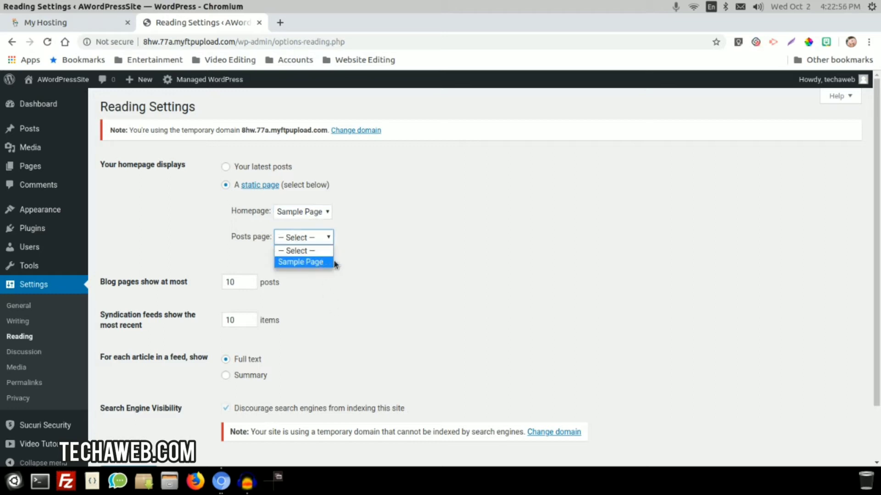
pyautogui.click(465, 331)
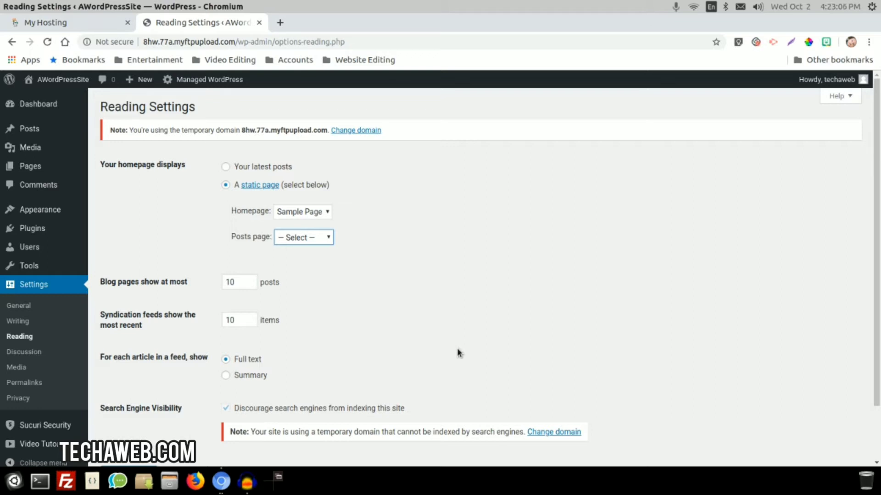
pyautogui.click(233, 282)
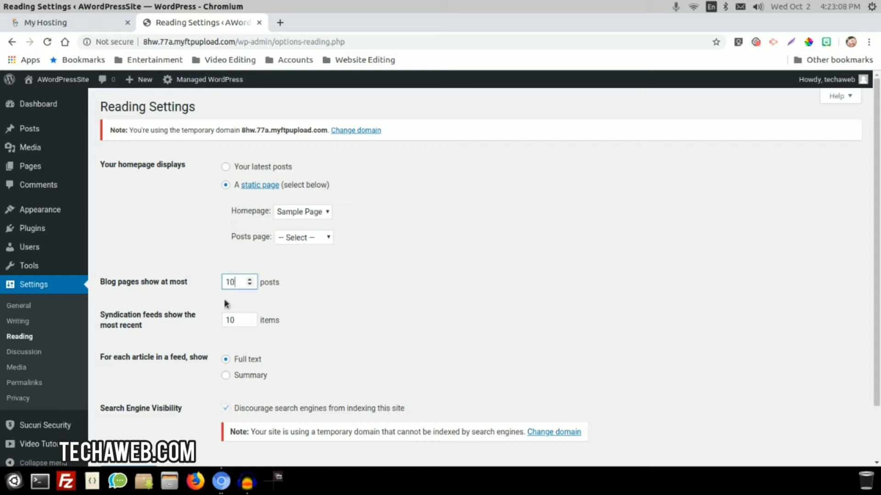
pyautogui.click(240, 320)
pyautogui.scroll(-3, 212, 265)
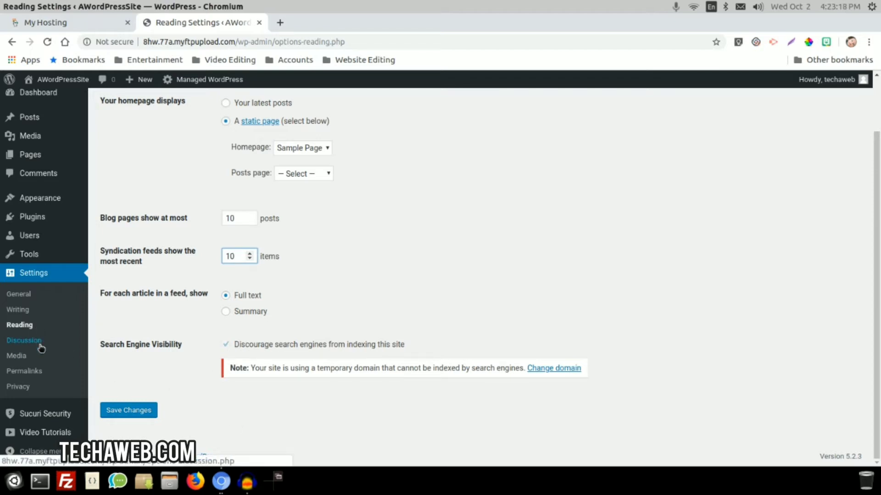
# Open the Discussion Settings and review the comment options, avatar ratings and default avatars.
pyautogui.click(25, 342)
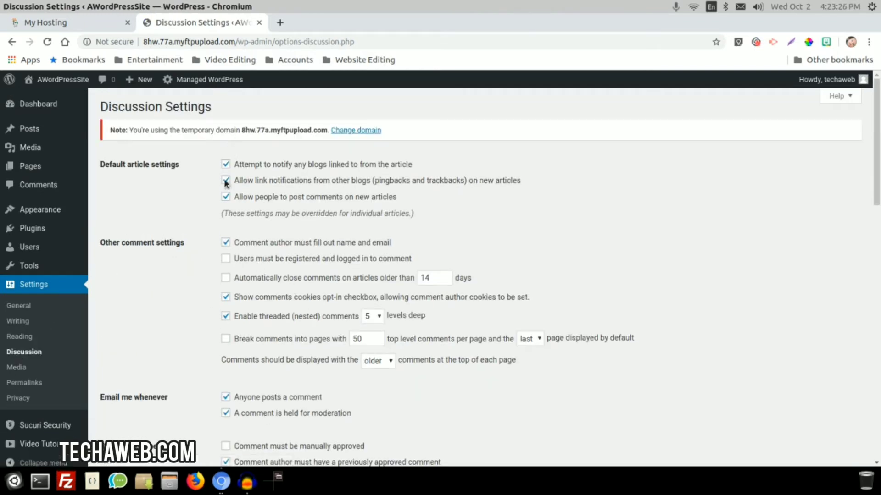
pyautogui.scroll(-15, 225, 183)
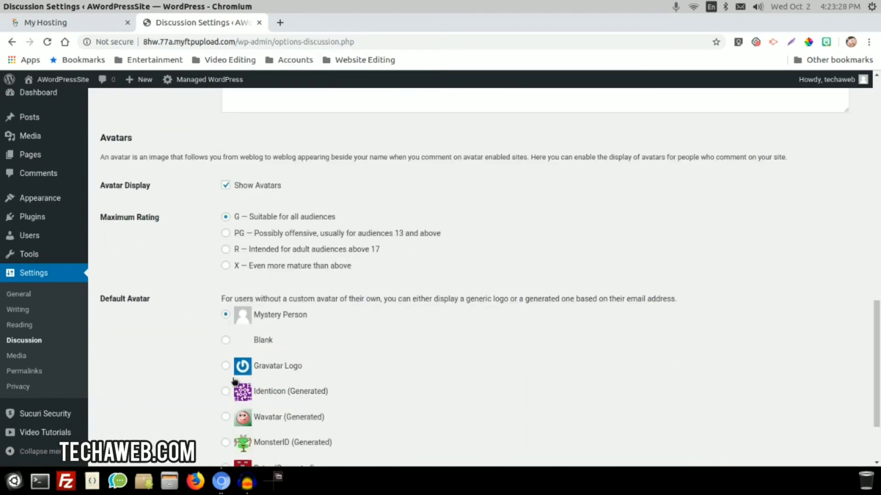
pyautogui.scroll(-3, 235, 381)
pyautogui.scroll(2, 318, 403)
pyautogui.scroll(-1, 321, 402)
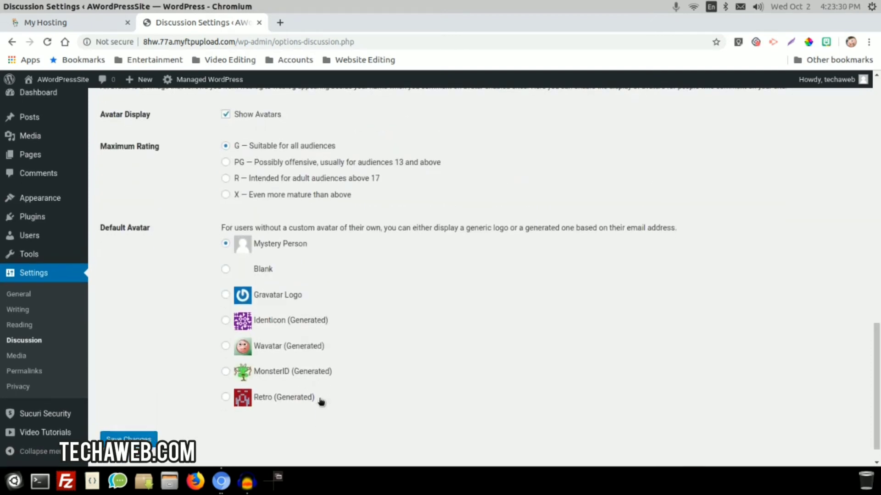
pyautogui.scroll(-1, 321, 402)
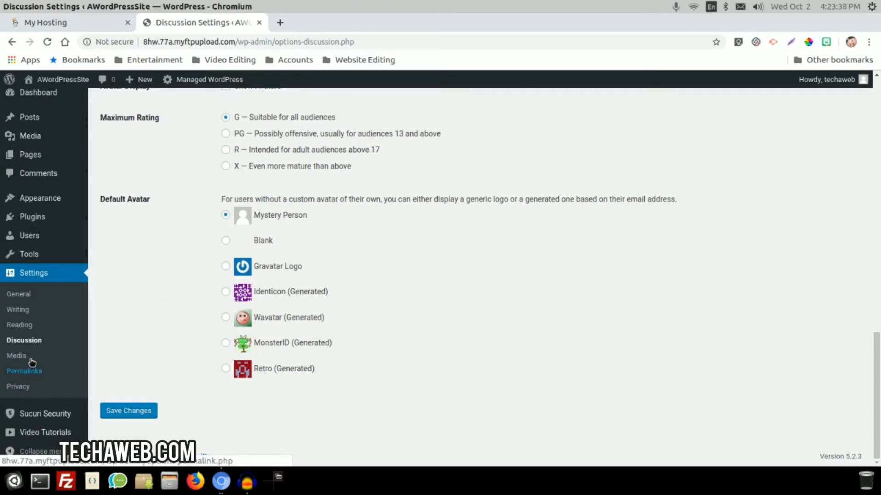
# Open the Media Settings and review the image sizes and the upload folder option.
pyautogui.click(23, 371)
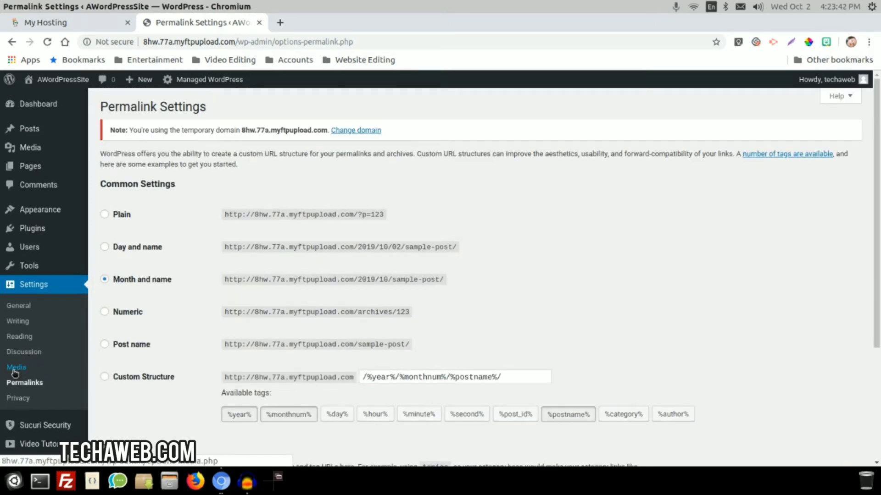
pyautogui.click(14, 369)
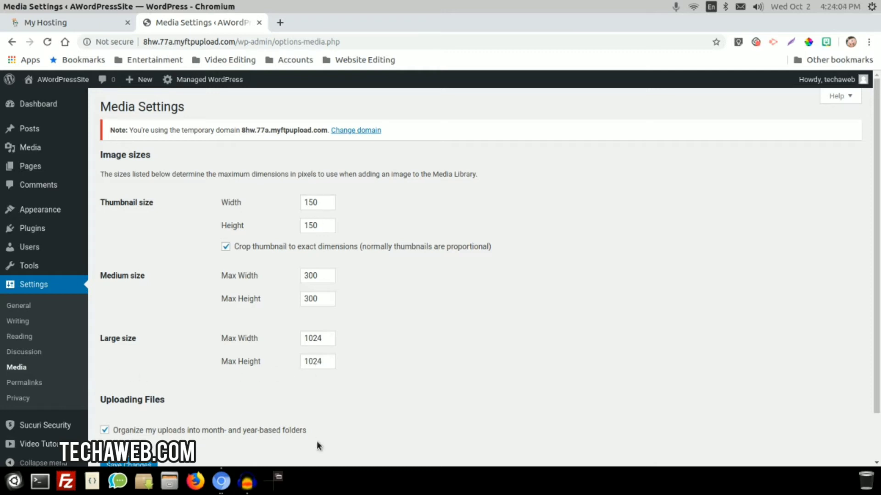
pyautogui.scroll(-2, 320, 393)
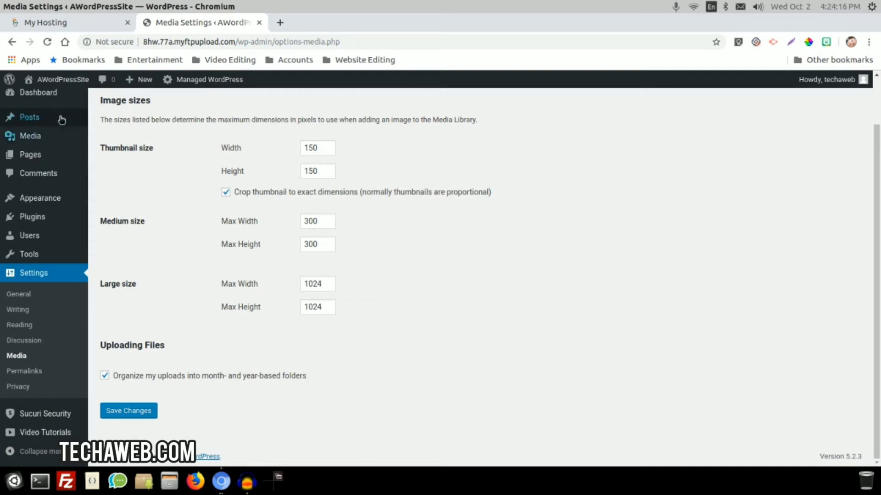
pyautogui.moveTo(67, 141)
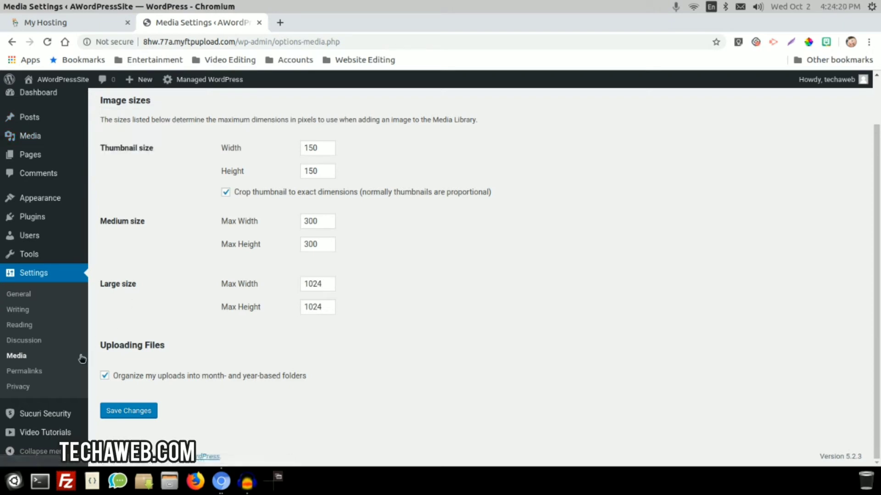
# Open the Permalink Settings, review the available URL structures, and switch to Custom Structure with its whole pattern selected.
pyautogui.click(28, 375)
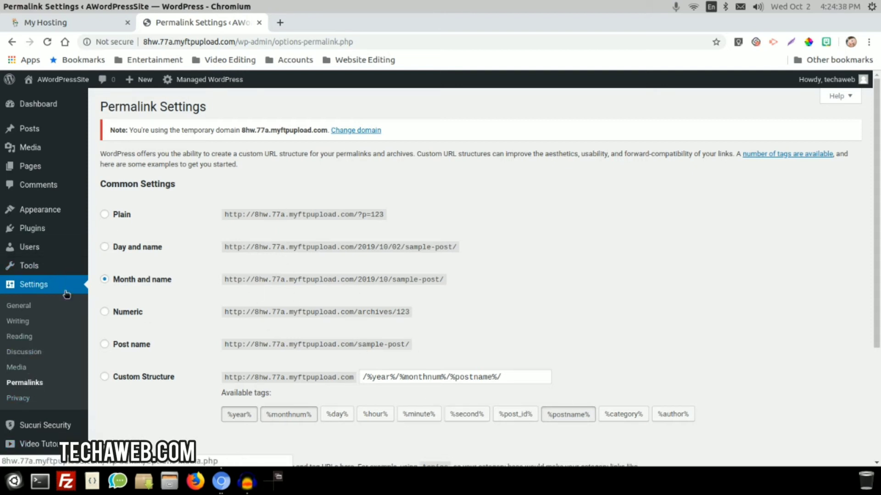
pyautogui.scroll(-4, 177, 270)
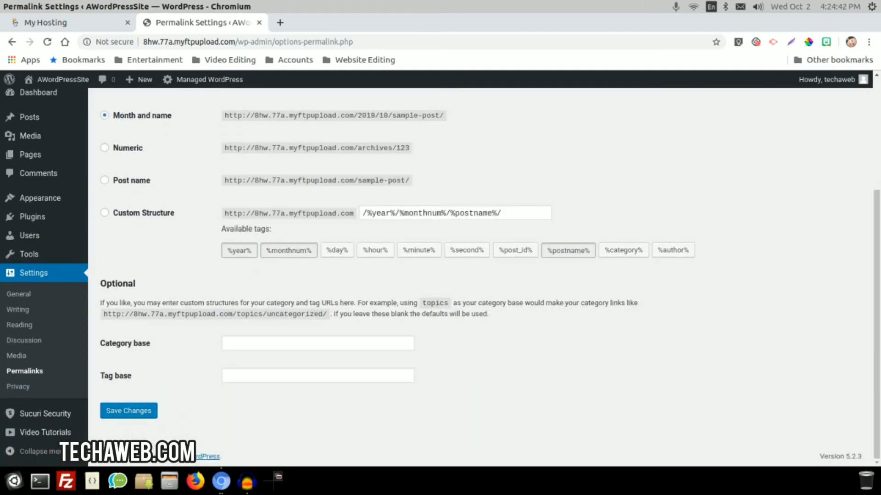
pyautogui.scroll(4, 193, 398)
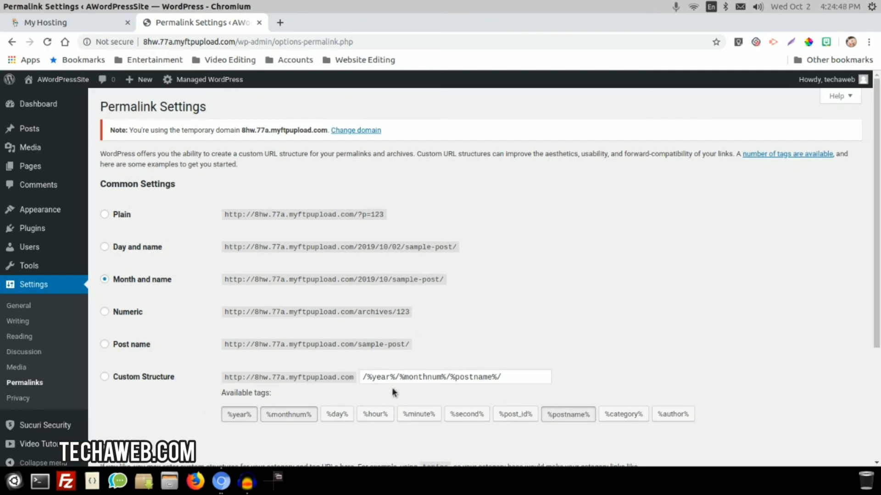
pyautogui.tripleClick(436, 378)
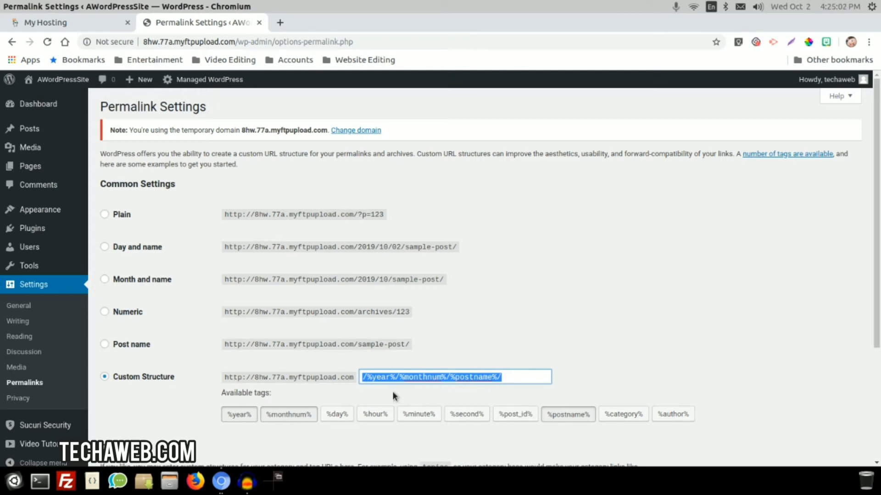
pyautogui.scroll(-3, 392, 399)
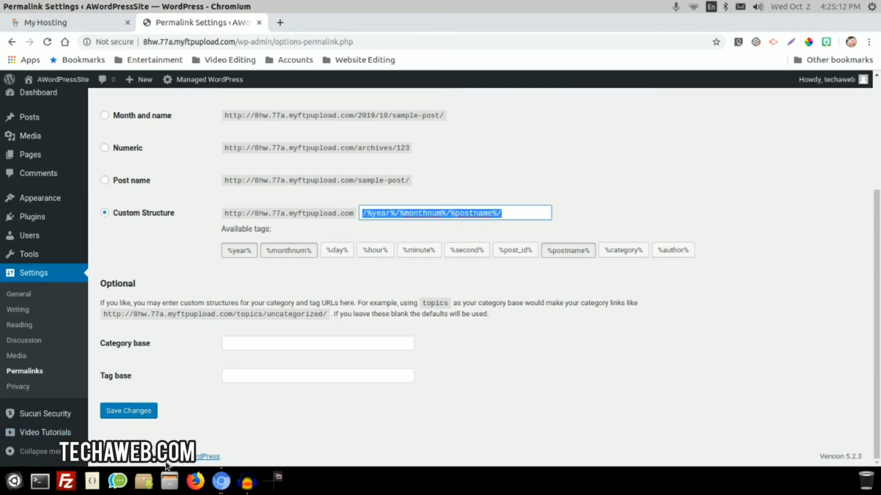
# View the options offered under Sucuri Security without leaving the Permalink Settings.
pyautogui.moveTo(27, 421)
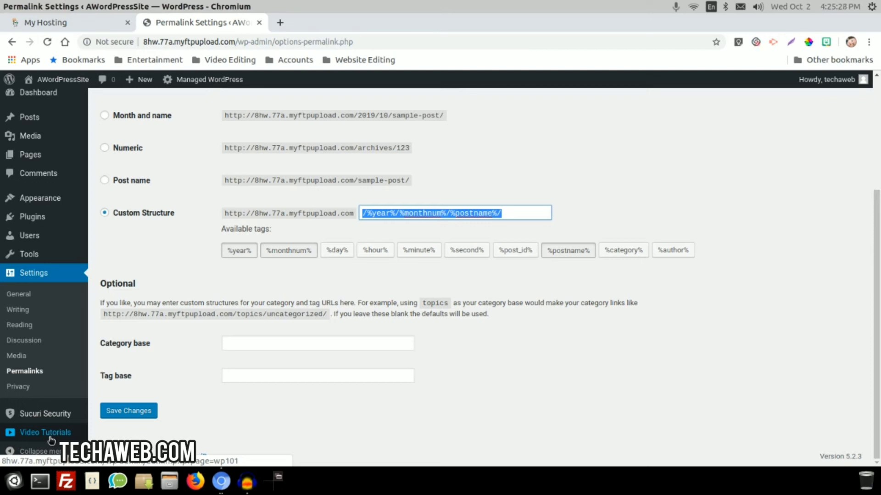
pyautogui.moveTo(67, 418)
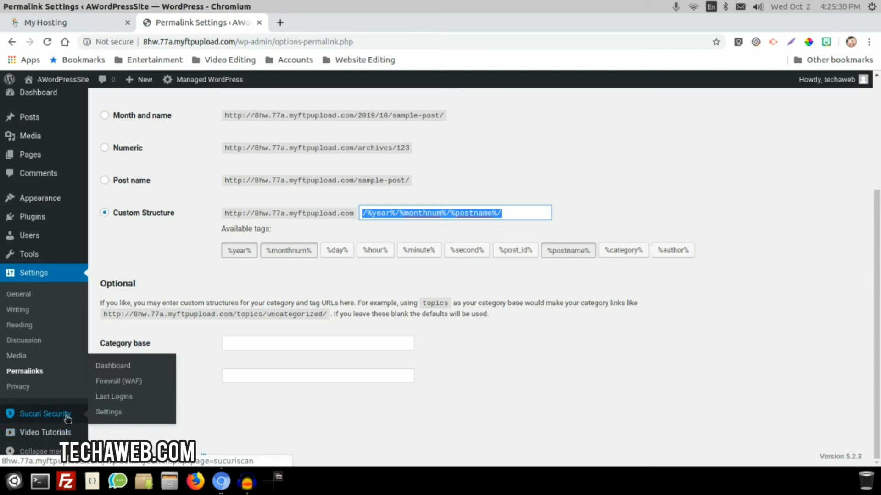
pyautogui.scroll(4, 152, 279)
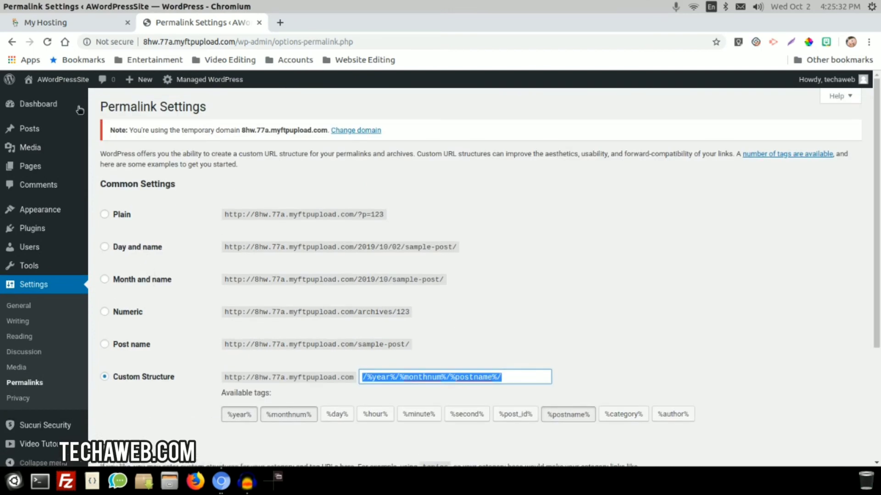
# Return to the Dashboard home and move the WordPress Events and News box into the empty column beside Quick Draft.
pyautogui.click(38, 115)
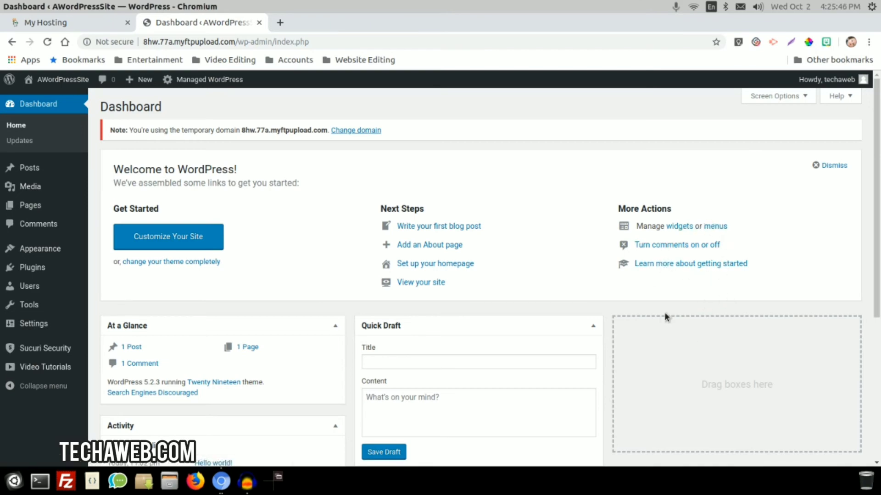
pyautogui.scroll(-5, 664, 314)
pyautogui.scroll(3, 494, 277)
pyautogui.scroll(-2, 467, 297)
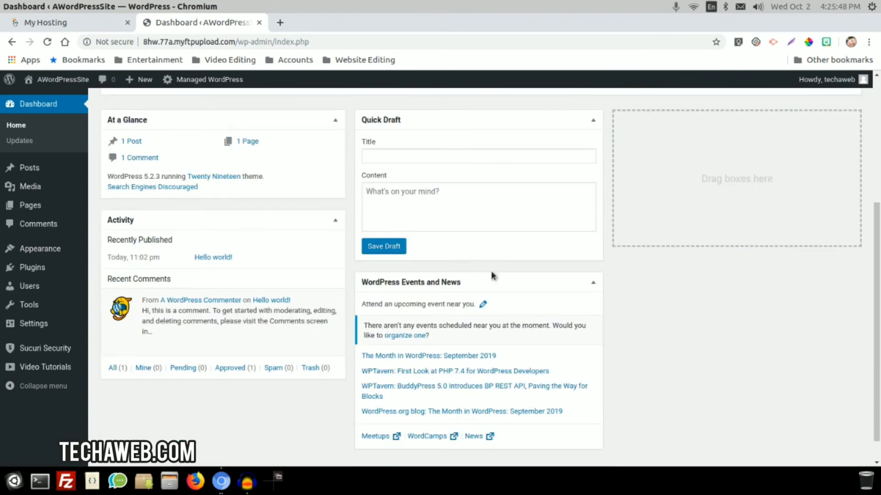
pyautogui.moveTo(477, 286); pyautogui.dragTo(715, 193)
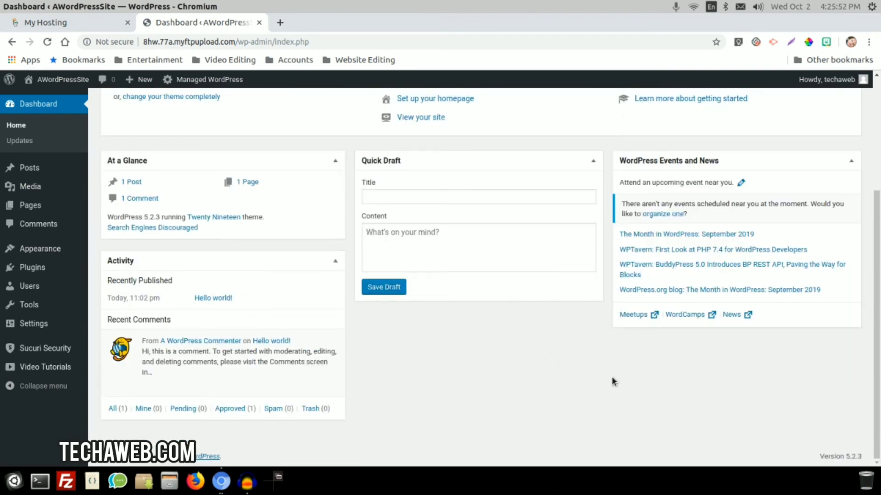
# Log out of the WordPress admin account.
pyautogui.scroll(3, 613, 380)
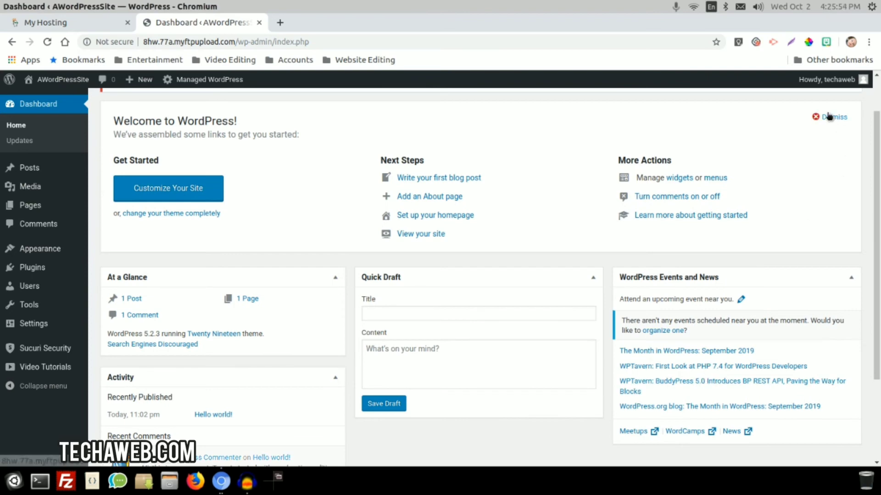
pyautogui.moveTo(834, 86)
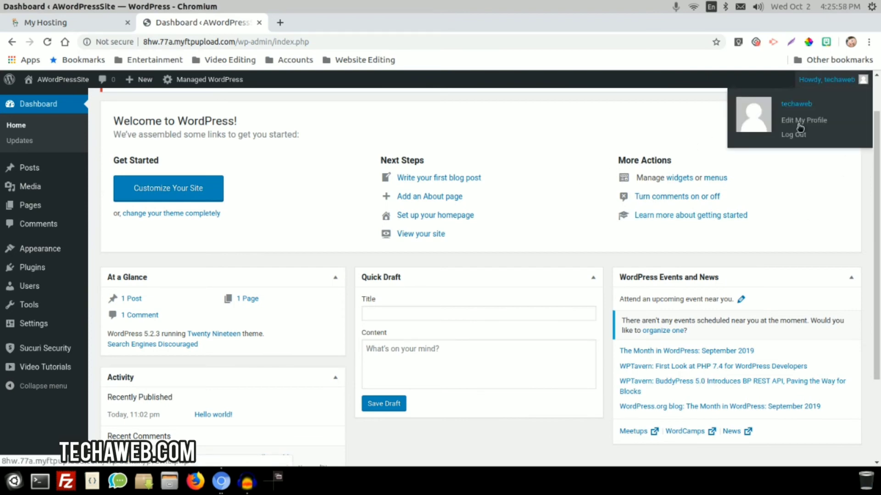
pyautogui.click(797, 138)
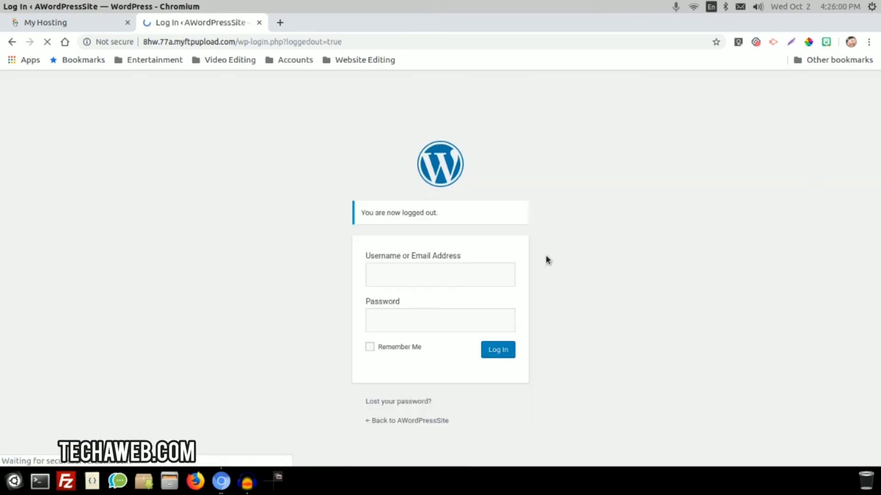
# Go back from the login page to the public AWordPressSite and look over its homepage post and widgets.
pyautogui.click(425, 420)
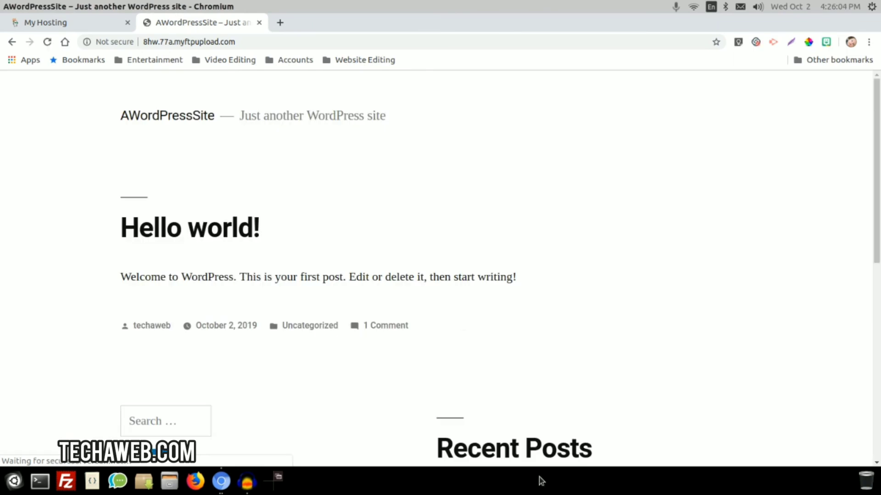
pyautogui.scroll(-10, 418, 186)
pyautogui.scroll(8, 419, 196)
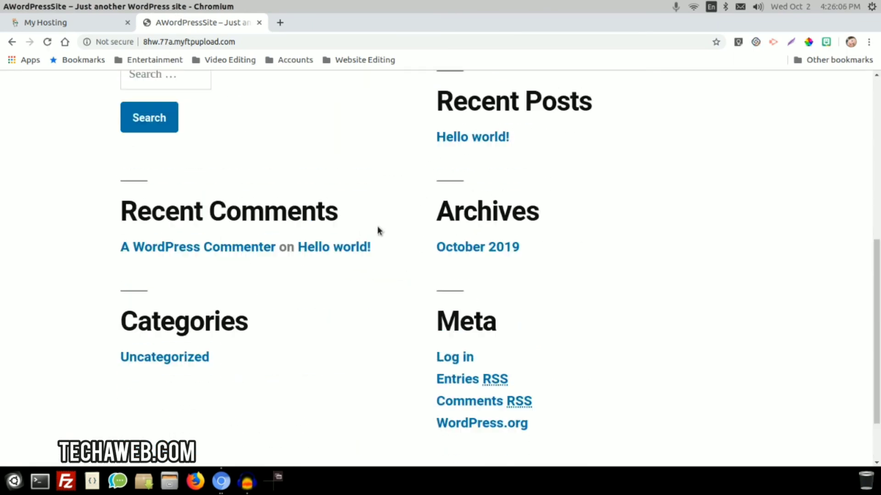
pyautogui.scroll(2, 378, 228)
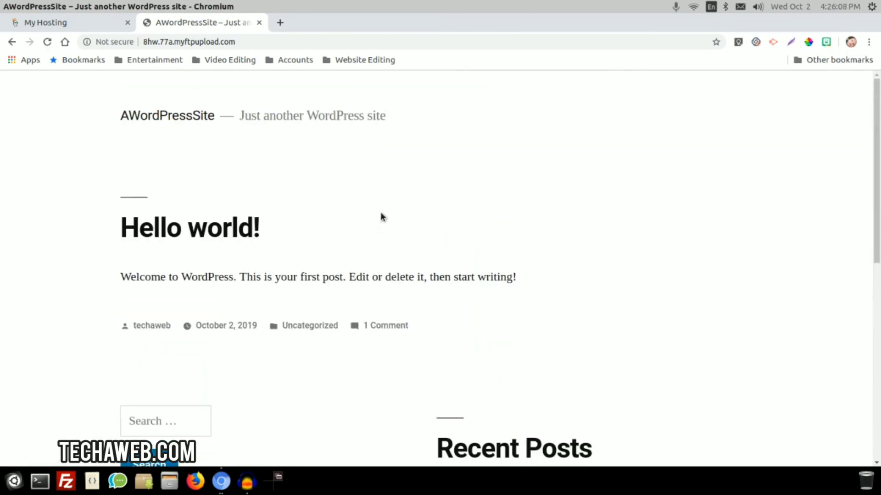